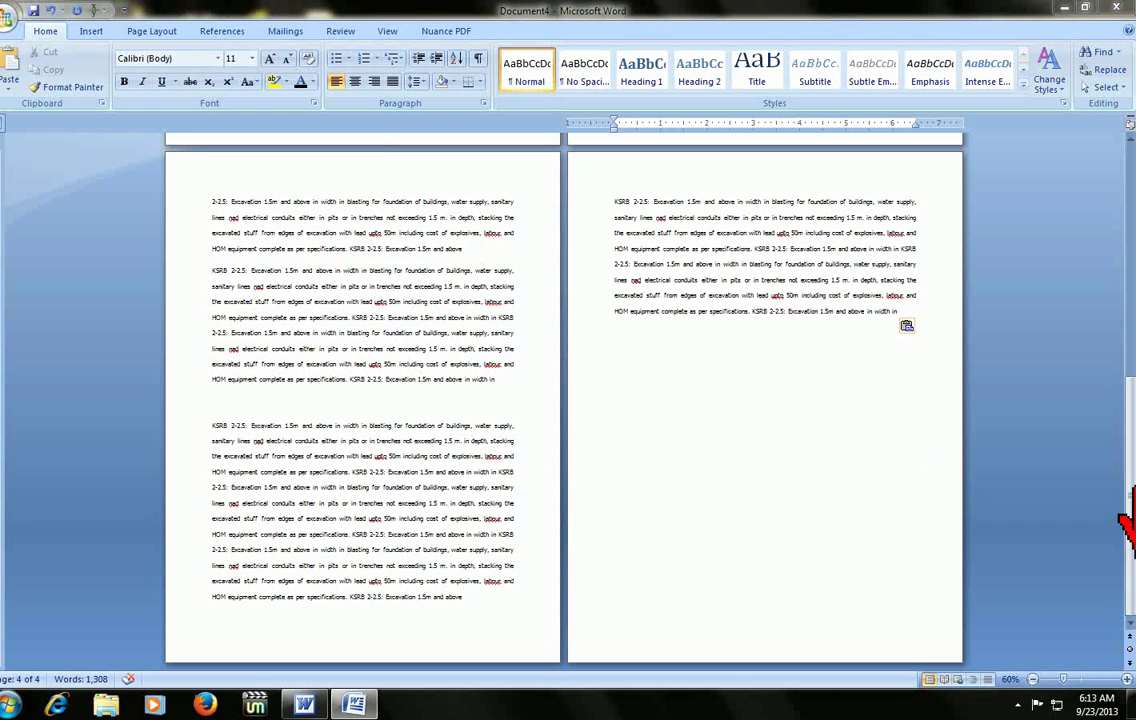
- Set the page number format to lowercase roman numerals (i, ii, iii)
drag(1128, 470, 1127, 180)
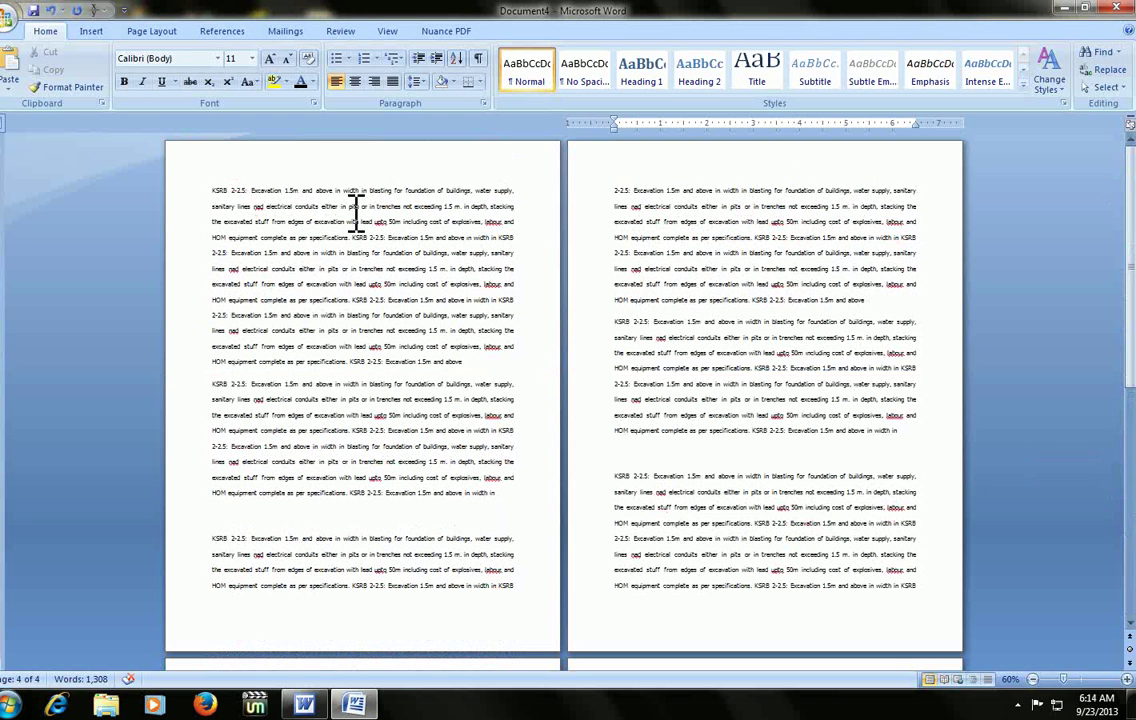
click(310, 213)
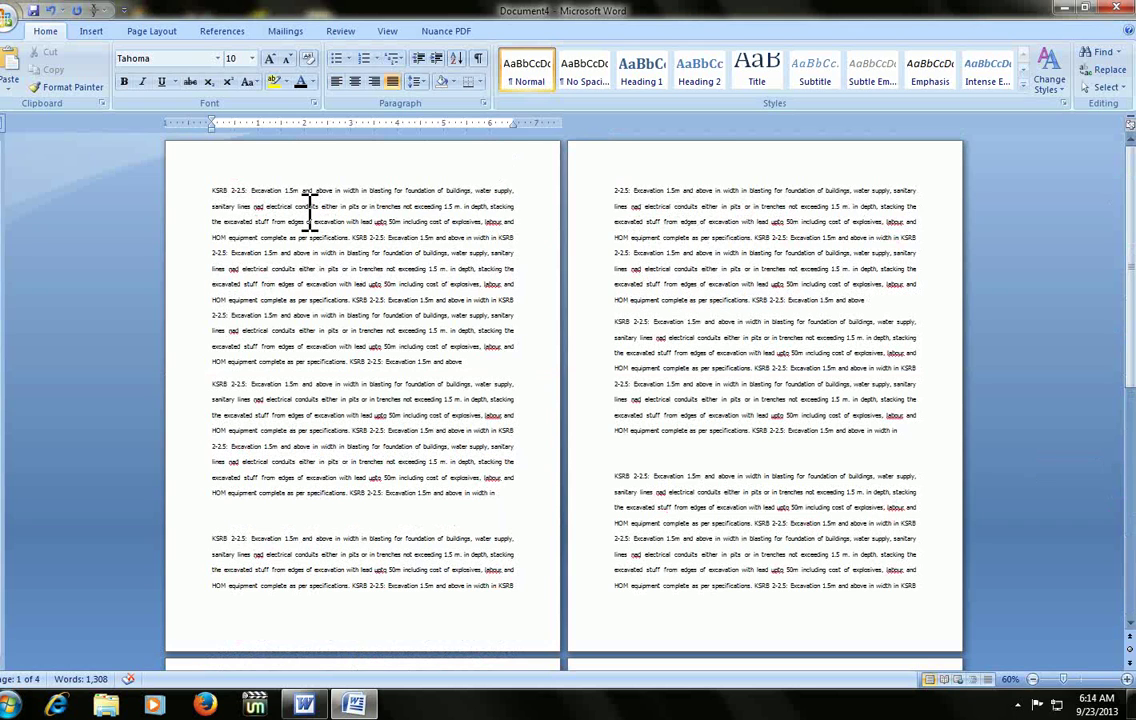
scroll(308, 208, down, 3)
scroll(308, 210, down, 3)
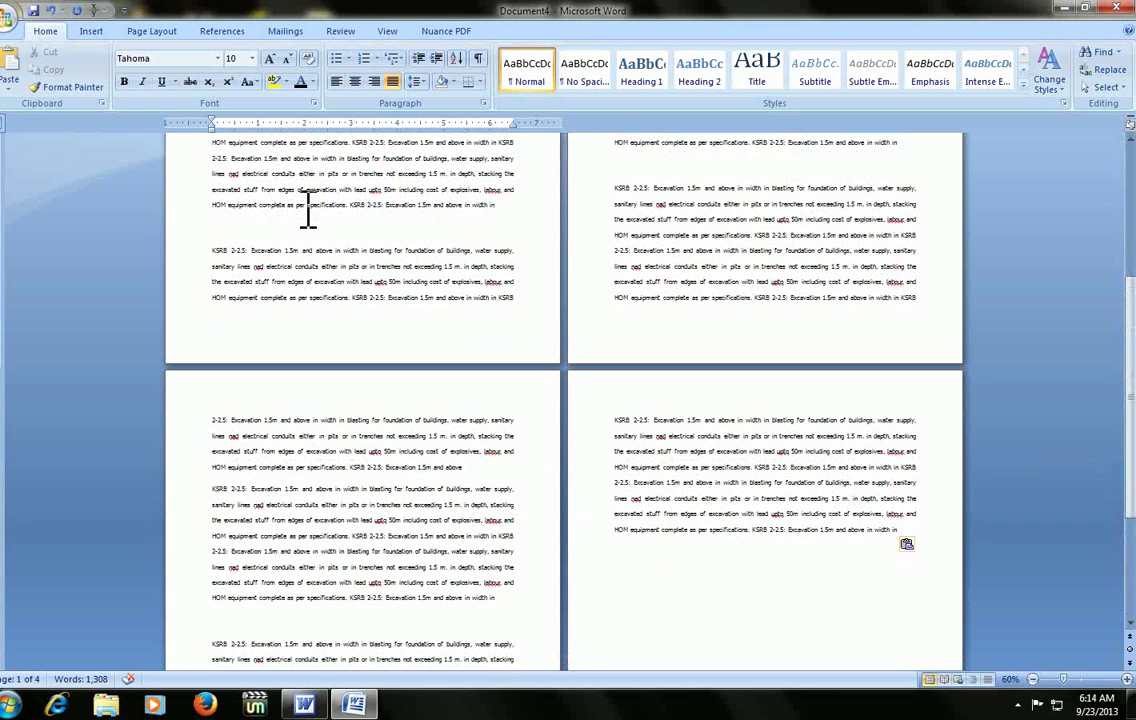
ctrl+scroll(308, 210, up, 2)
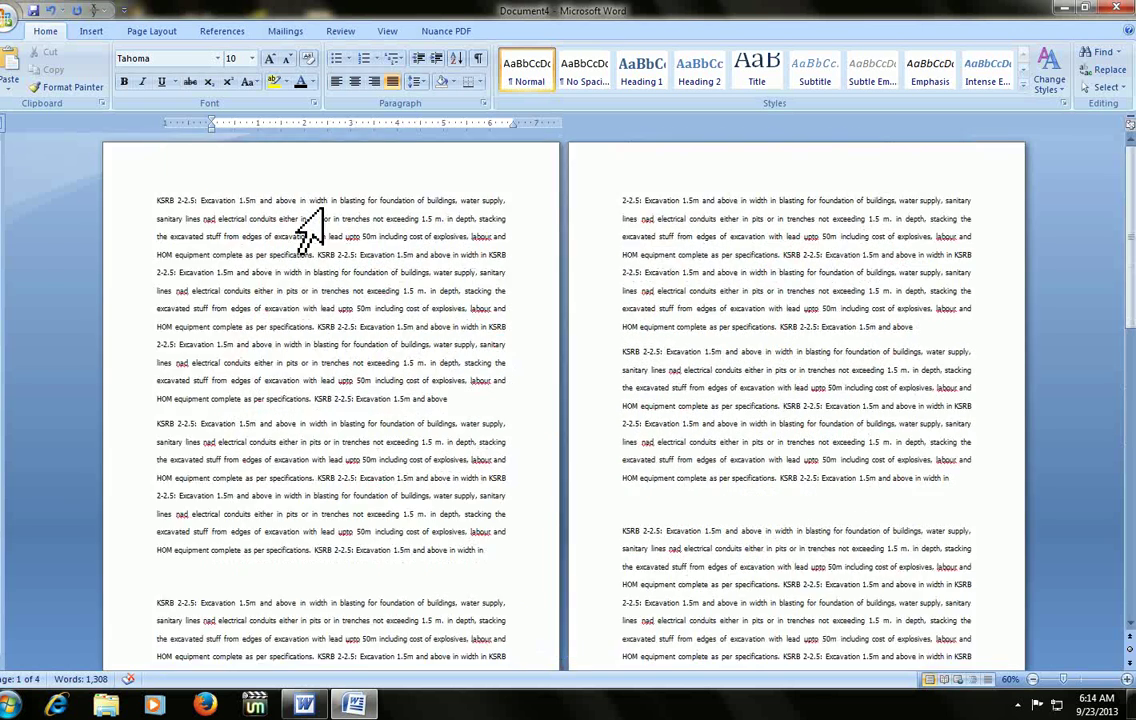
ctrl+scroll(310, 225, up, 1)
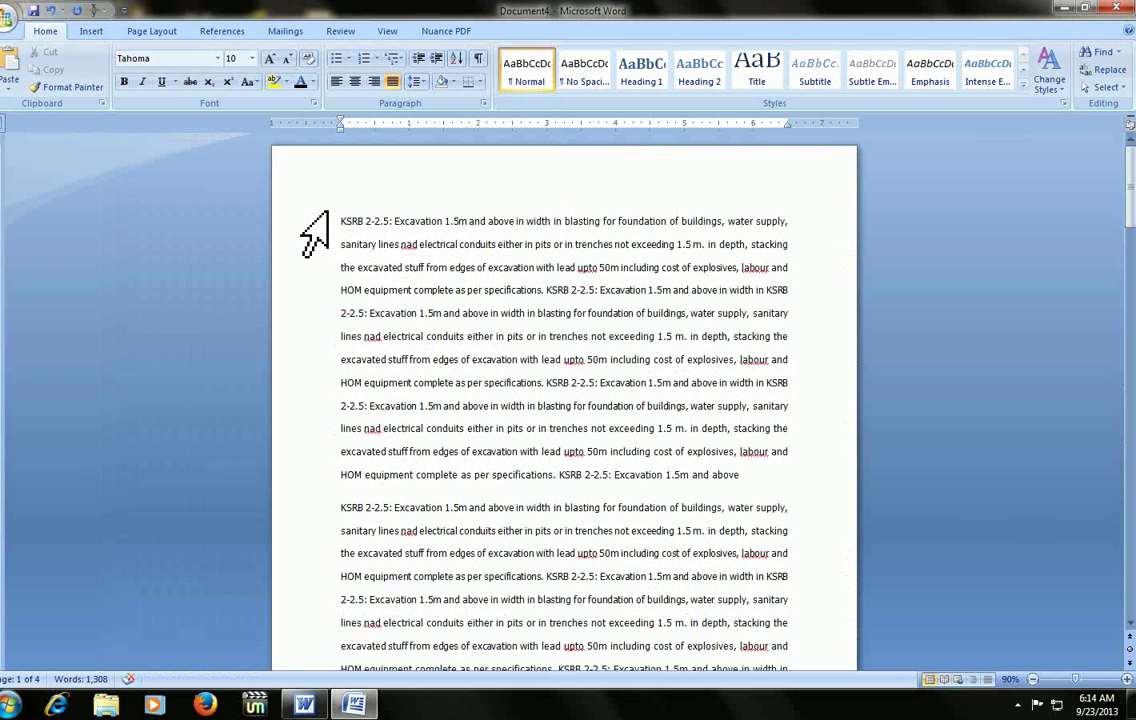
key(alt+n)
key(n)
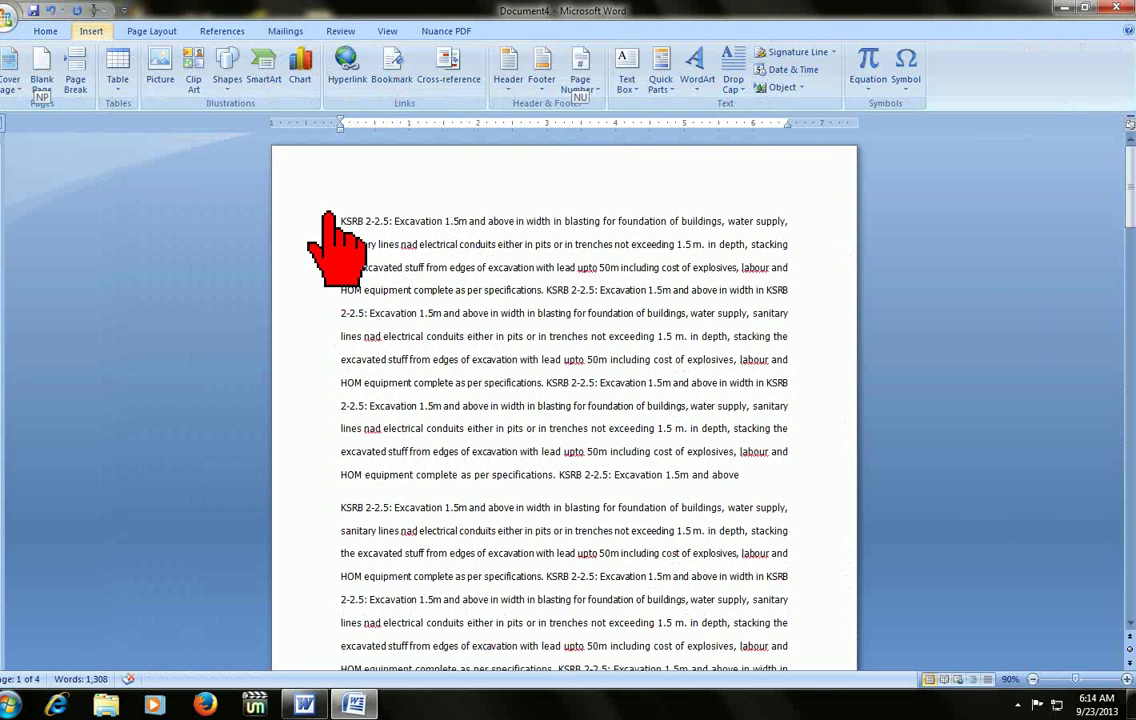
key(u)
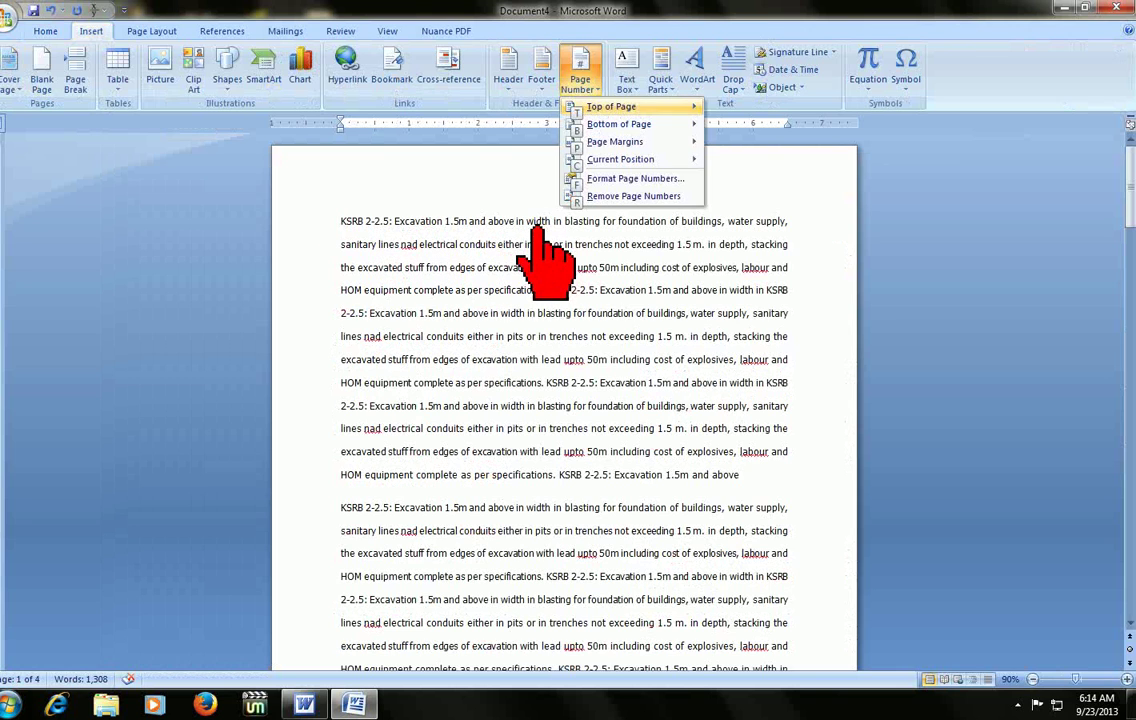
click(636, 180)
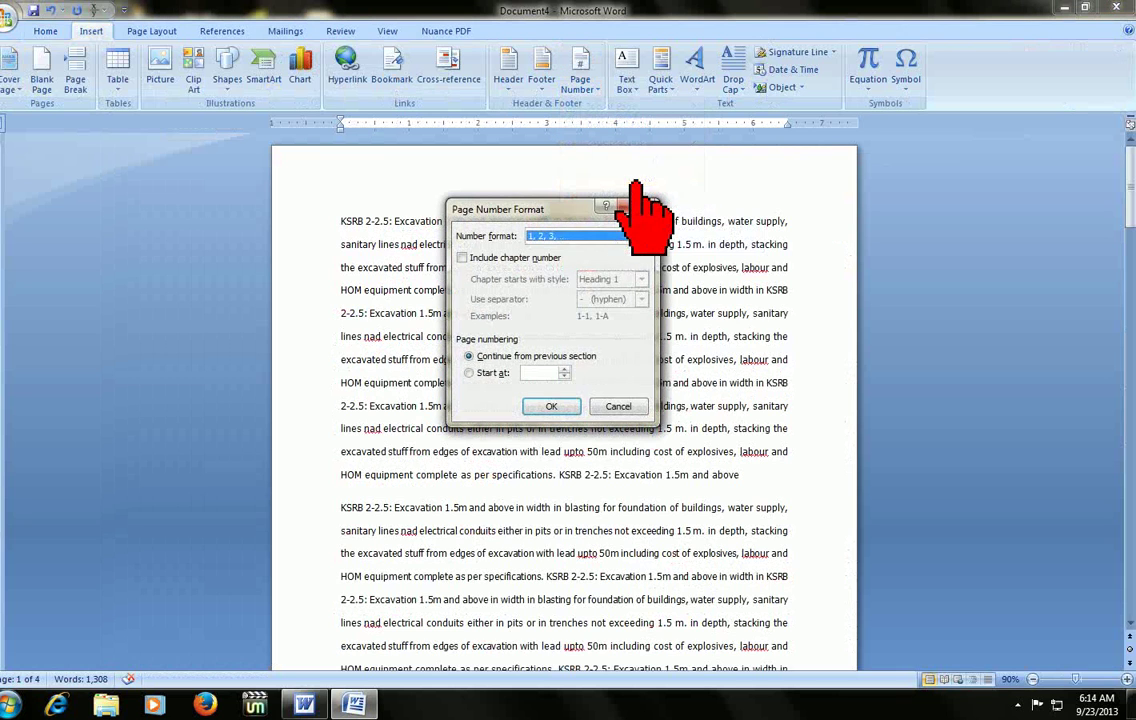
click(578, 238)
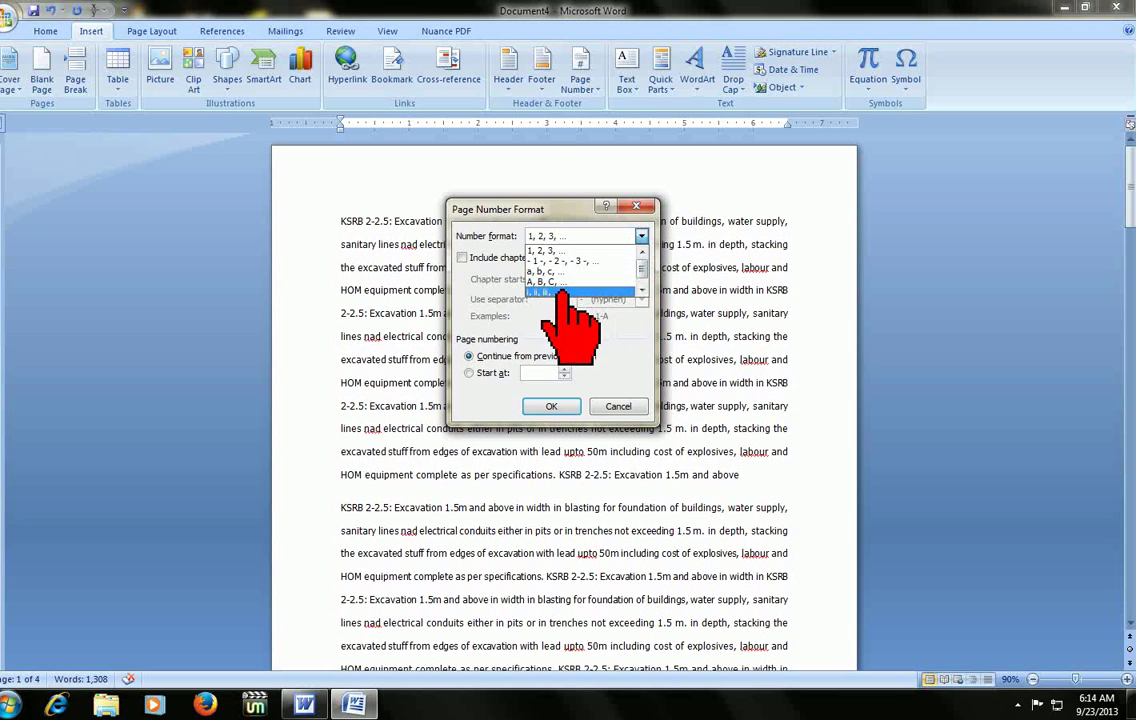
click(580, 292)
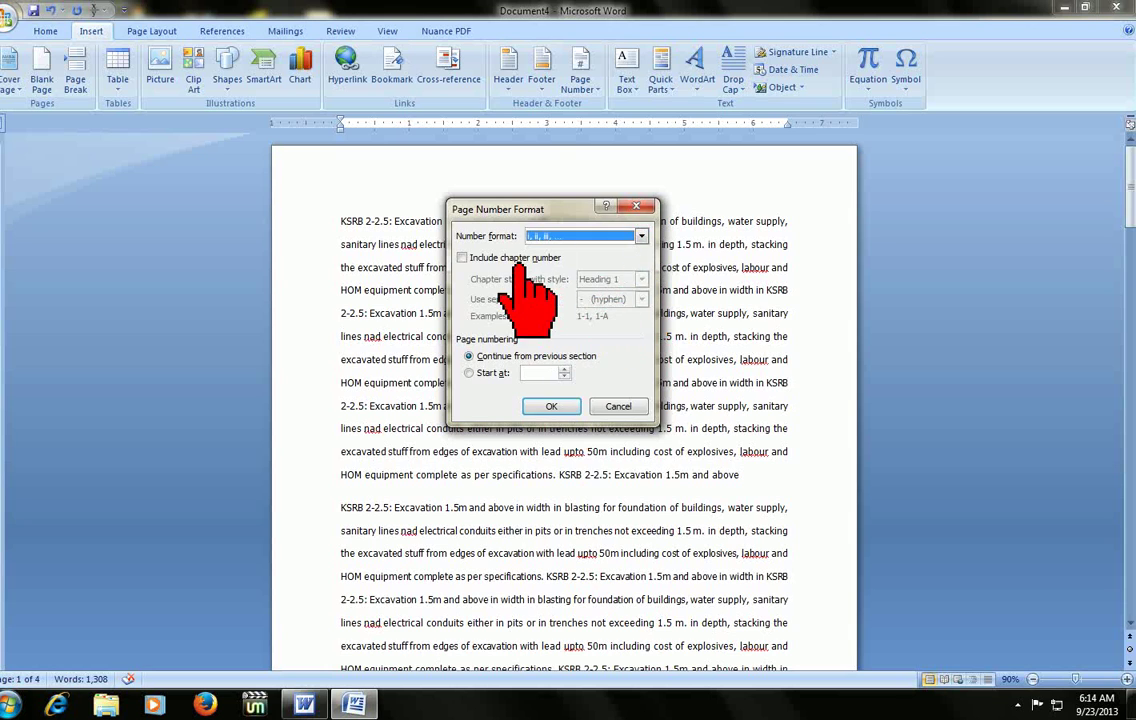
click(548, 408)
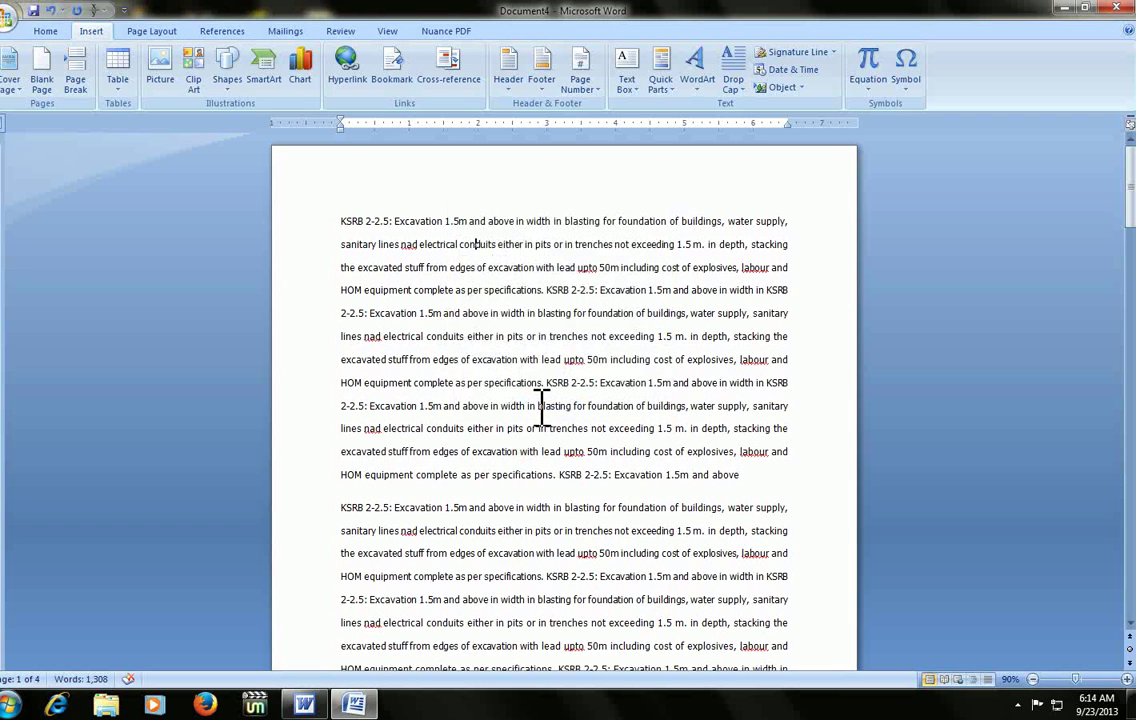
- Insert plain page numbers at the bottom right of the pages (Plain Number 3)
scroll(530, 390, down, 3)
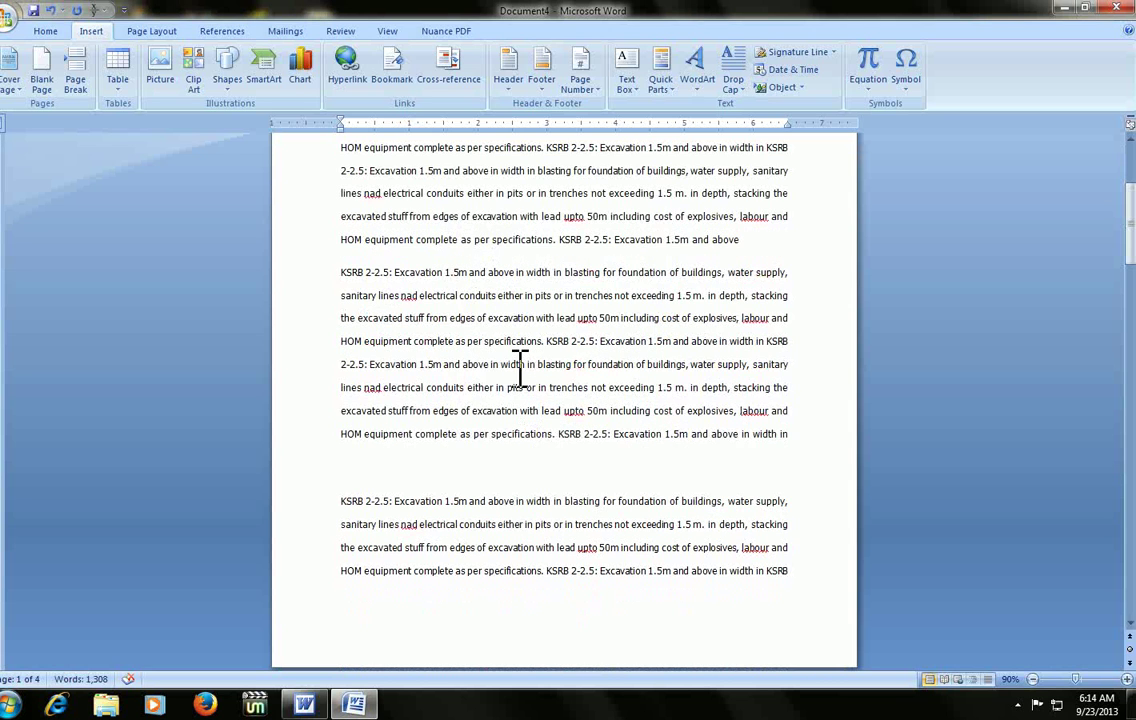
key(alt+n)
key(n)
key(u)
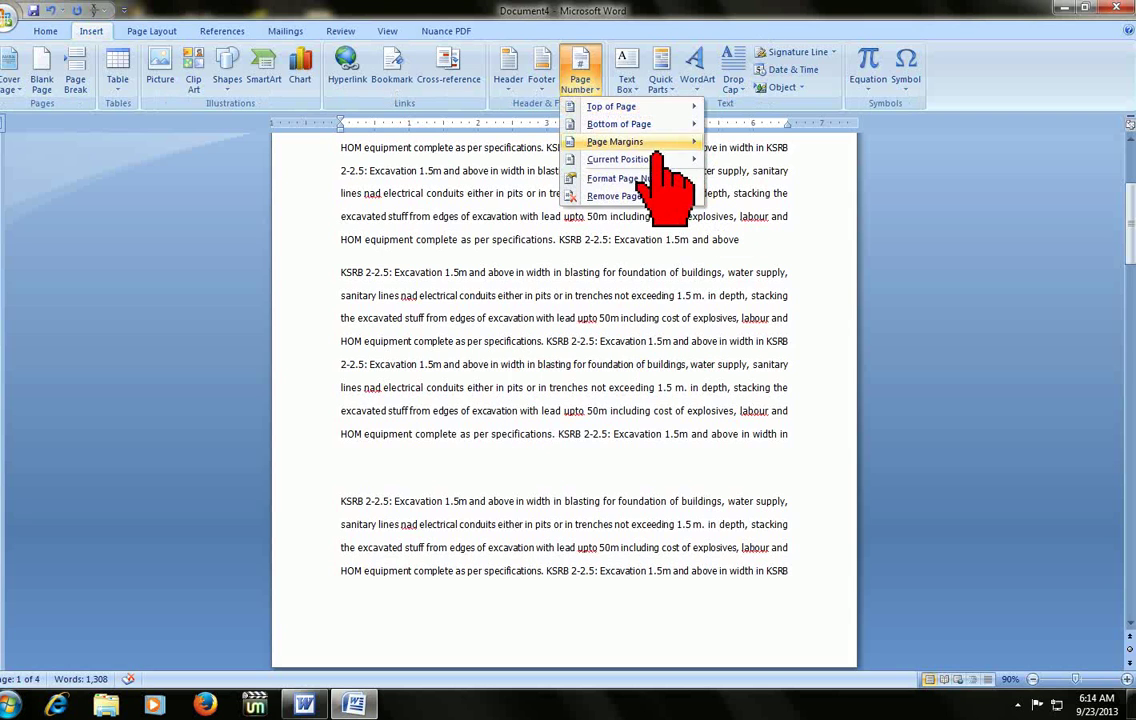
mouse_move(619, 124)
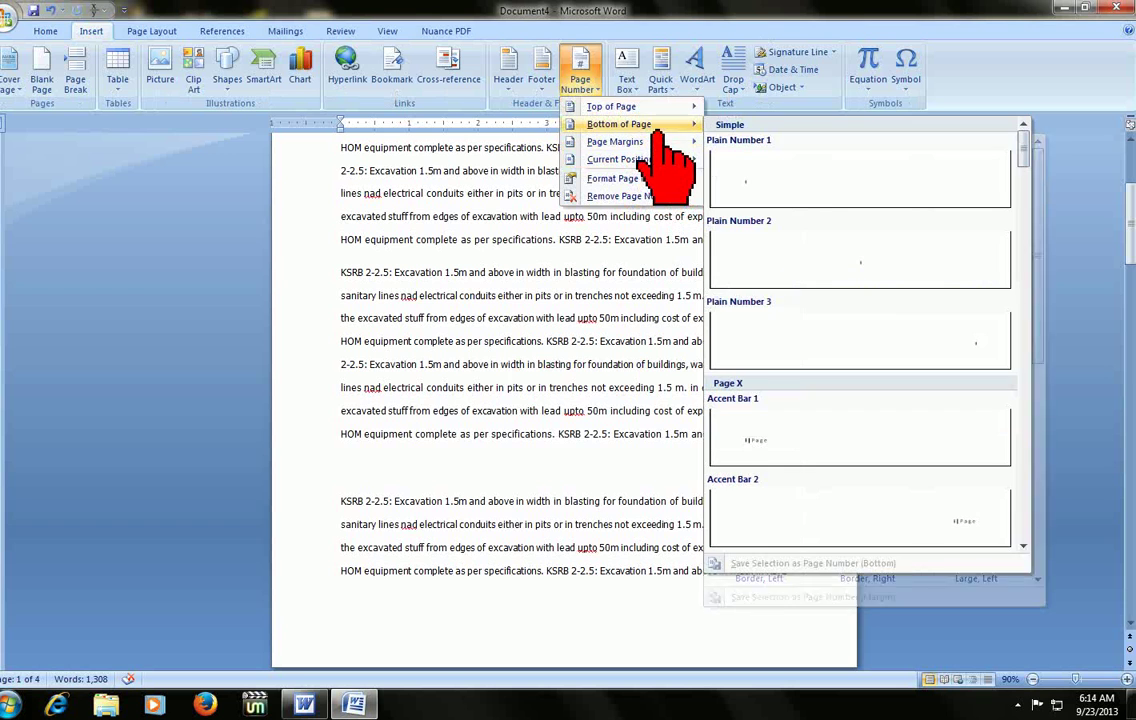
click(942, 338)
double_click(785, 440)
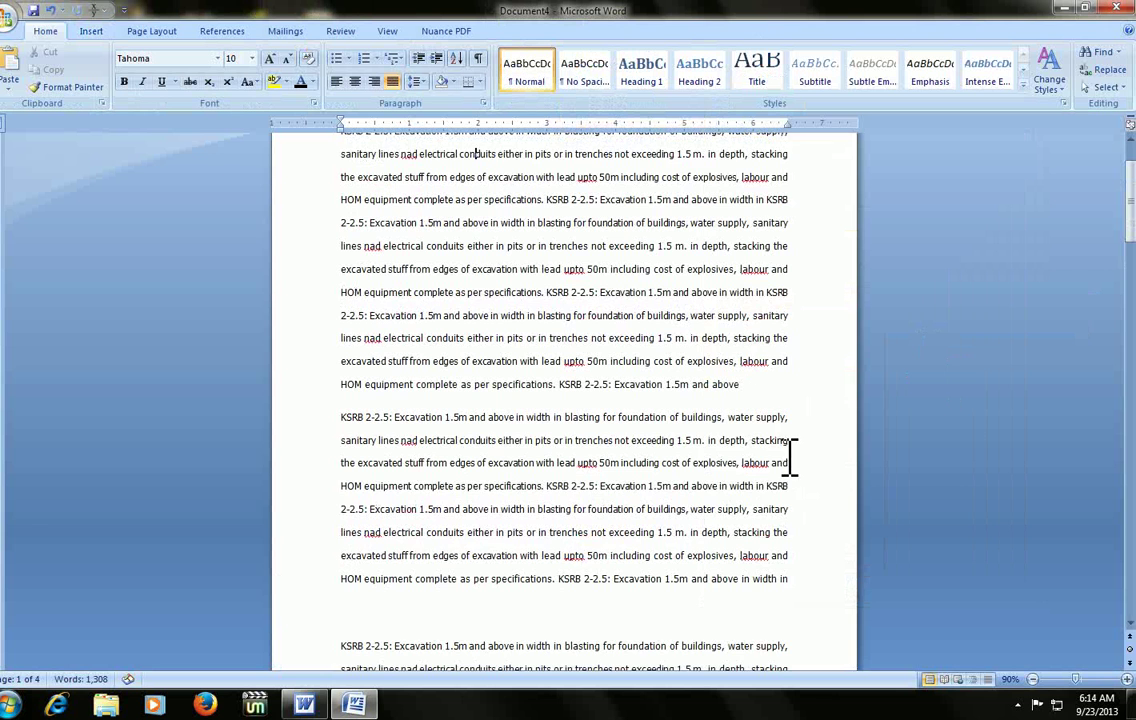
ctrl+scroll(785, 457, up, 4)
ctrl+scroll(791, 472, up, 1)
ctrl+scroll(877, 406, up, 3)
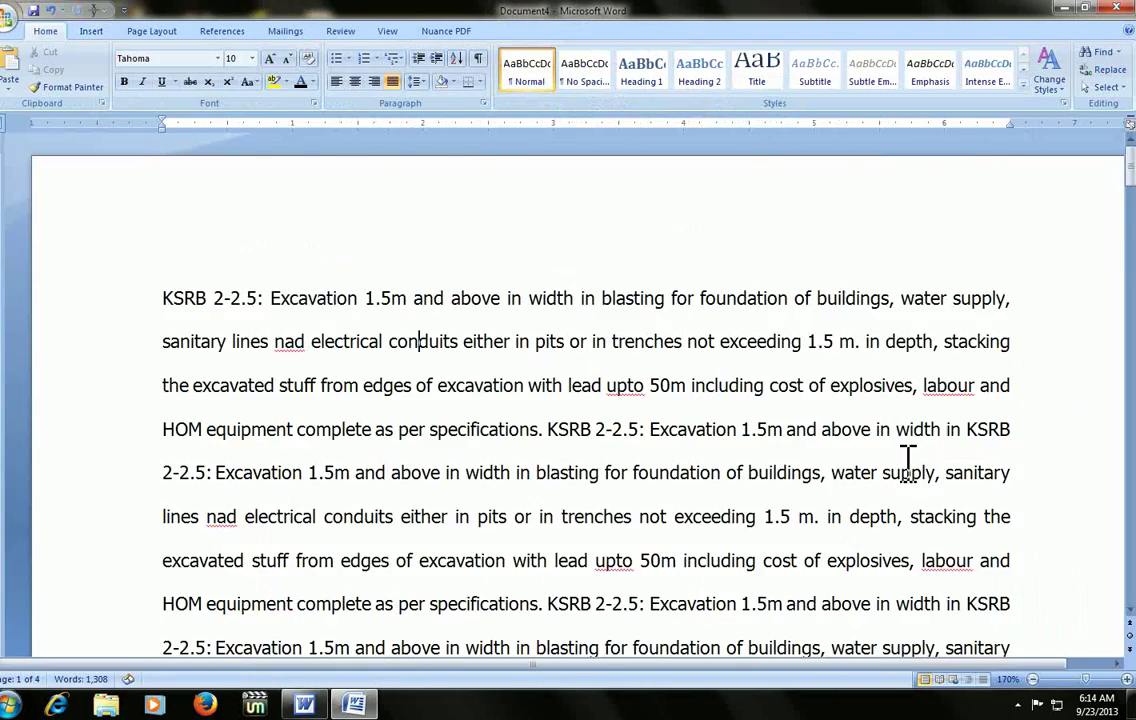
scroll(908, 458, down, 20)
double_click(975, 350)
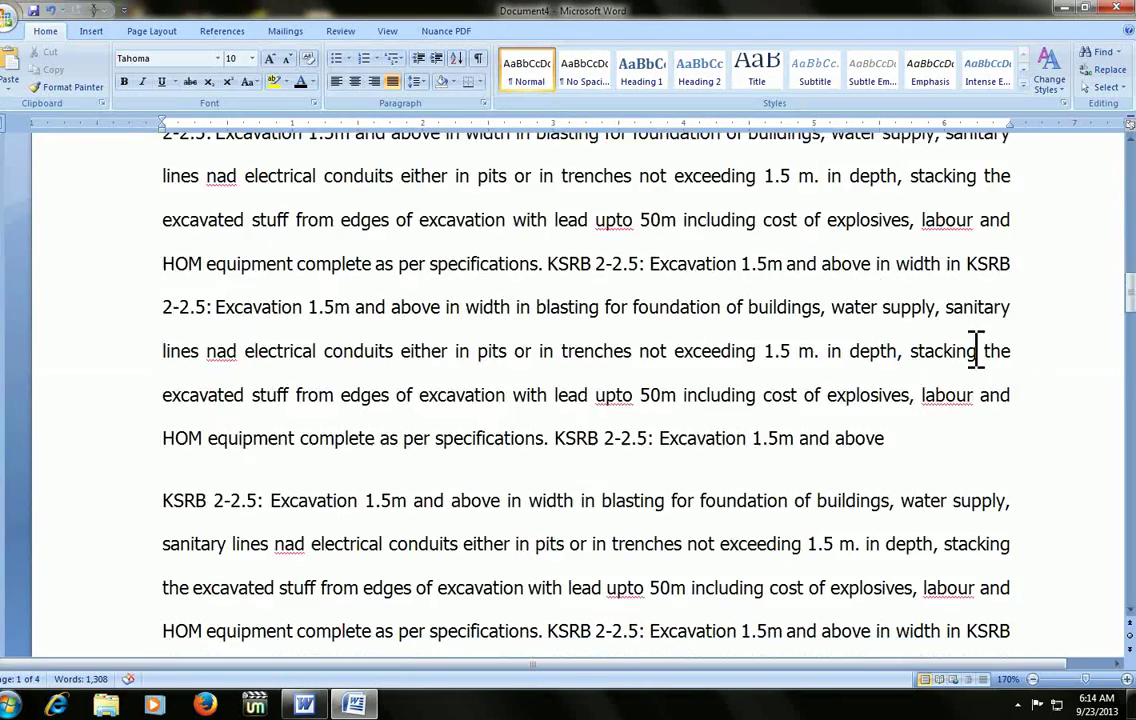
scroll(975, 352, down, 5)
ctrl+scroll(717, 330, down, 4)
ctrl+scroll(695, 322, down, 5)
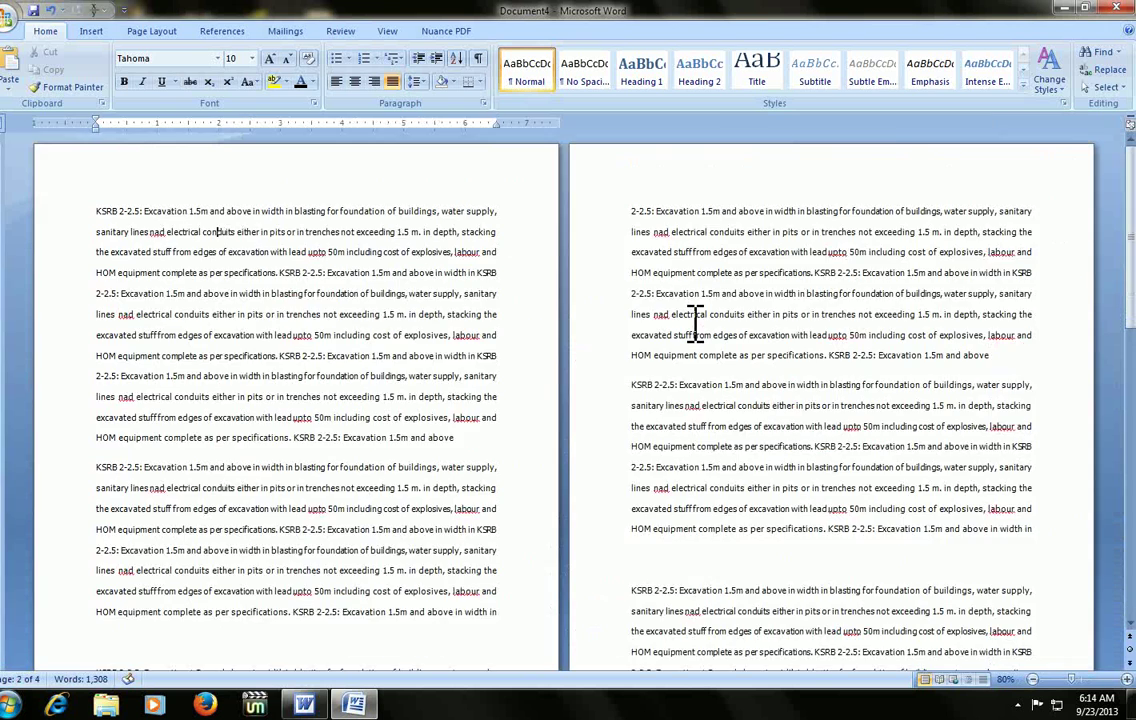
ctrl+scroll(695, 322, down, 5)
ctrl+scroll(695, 322, up, 3)
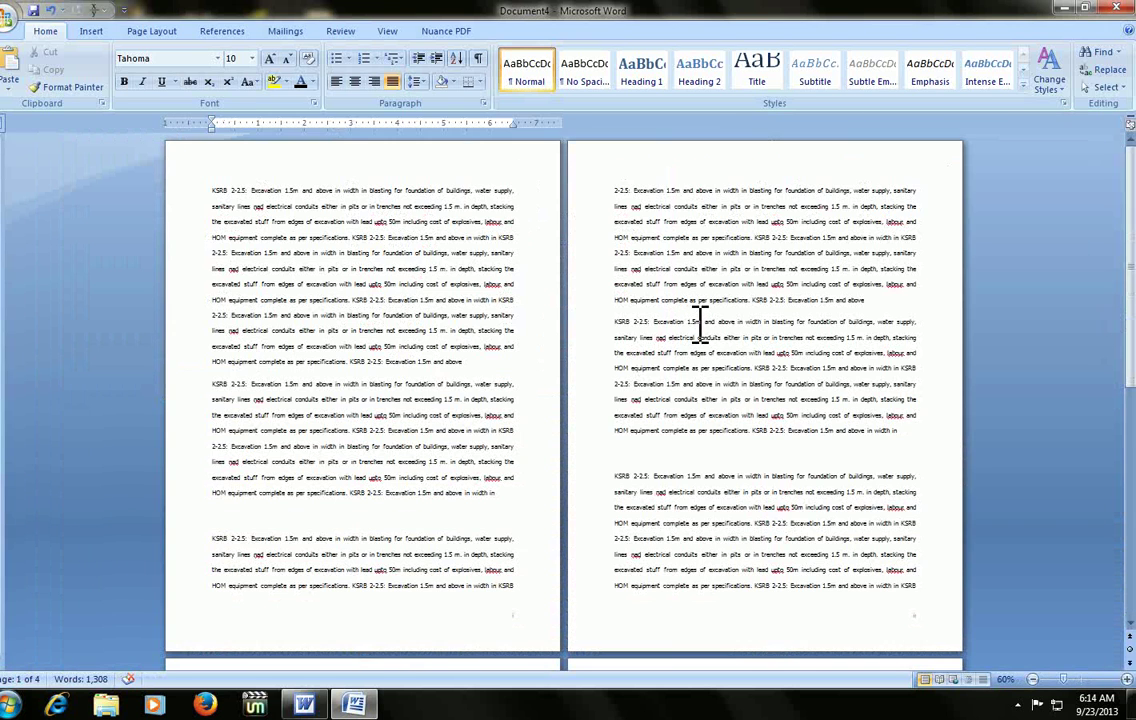
key(ctrl+End)
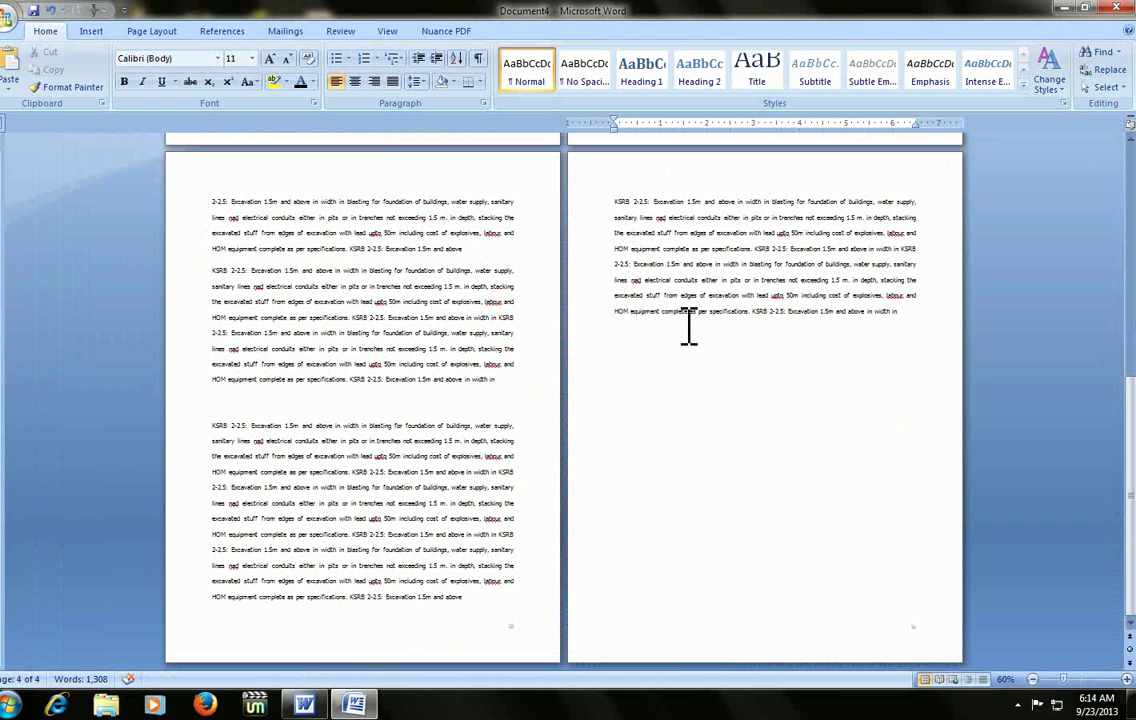
click(640, 333)
ctrl+scroll(640, 333, up, 3)
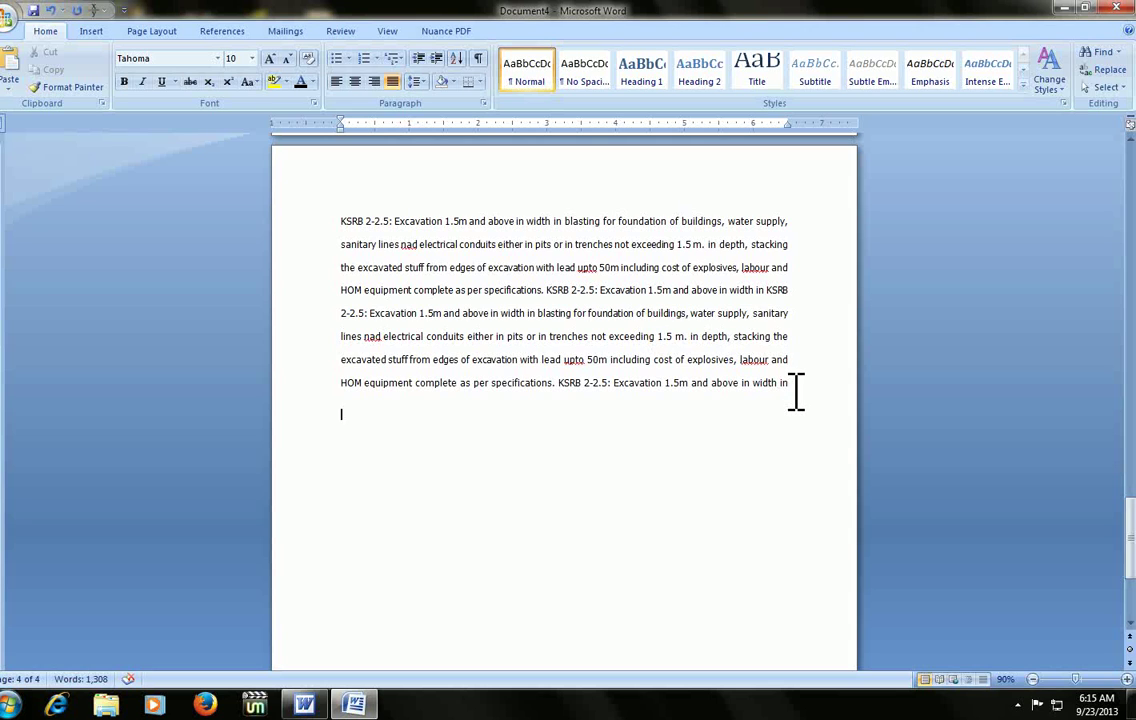
- Start a new section on a new page after page iv, with Page Setup applied 'This point forward'
key(alt+p)
key(s)
key(p)
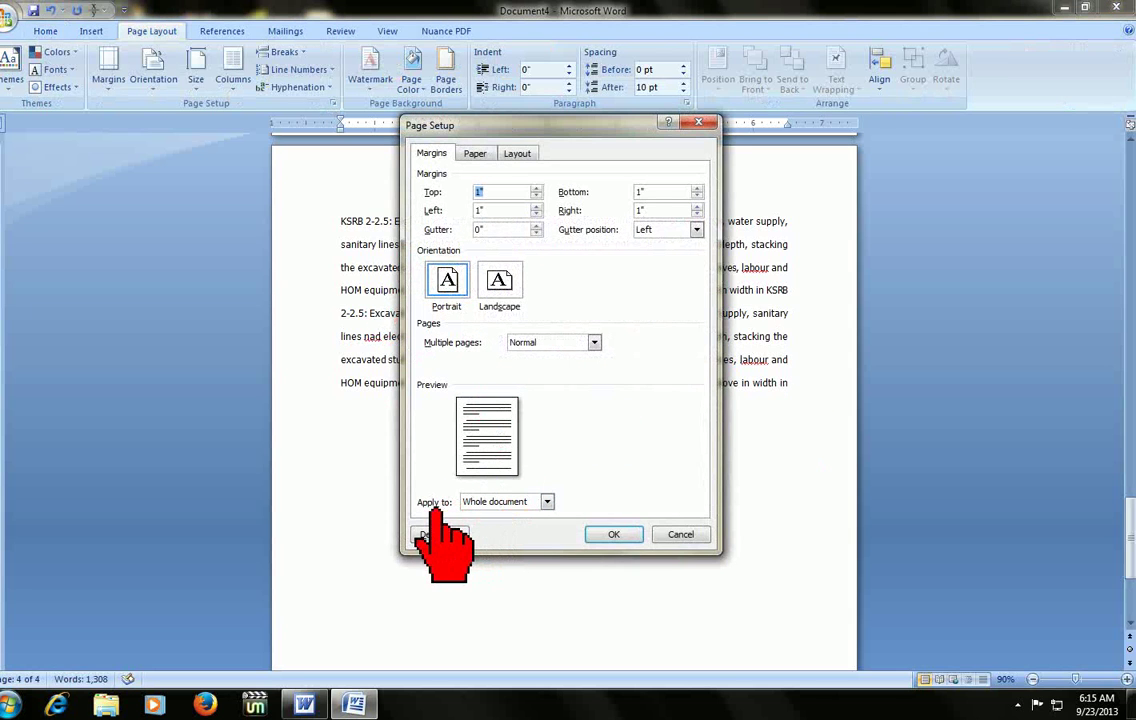
click(492, 502)
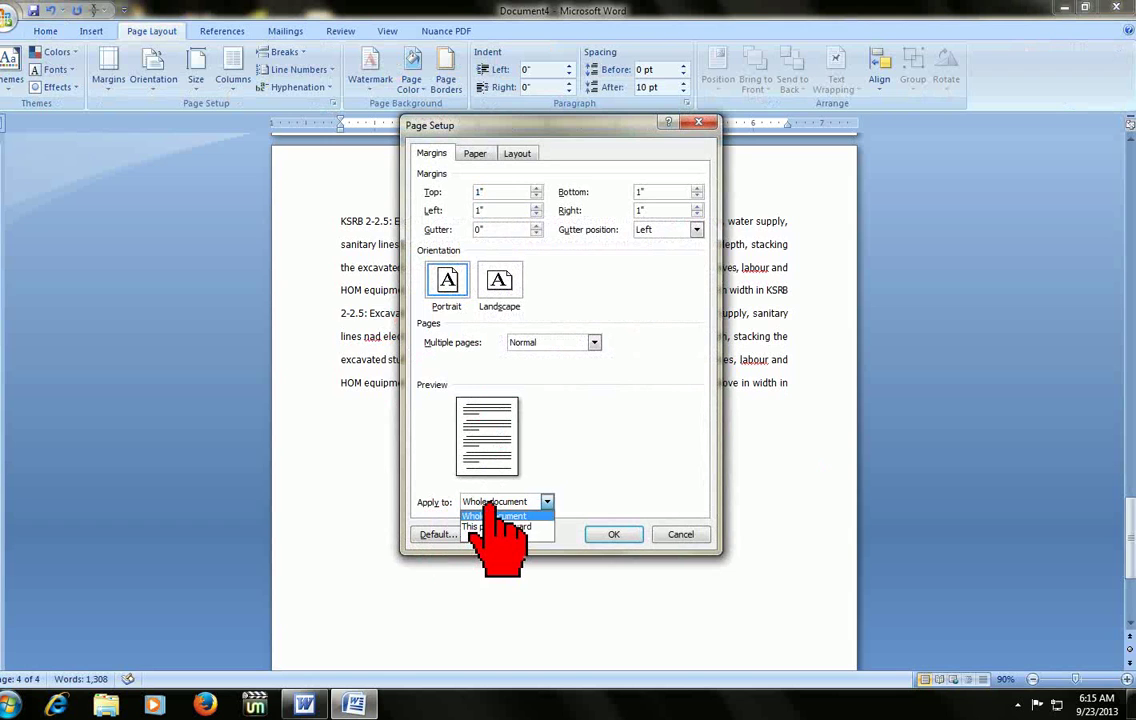
click(497, 526)
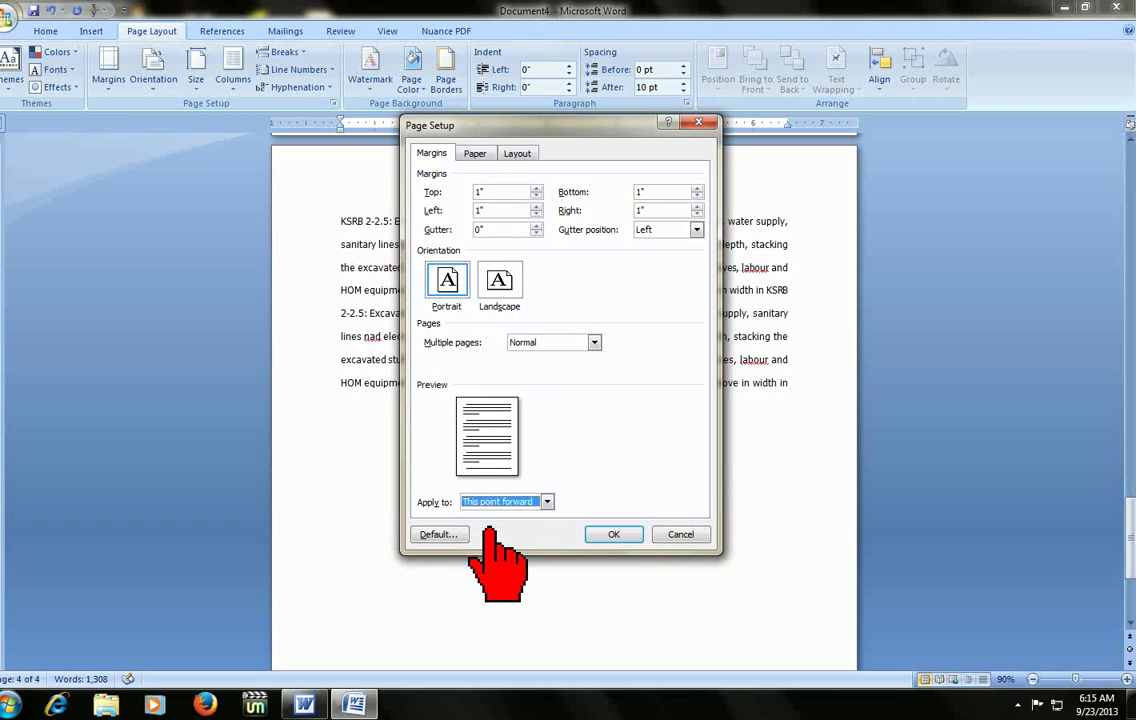
click(598, 536)
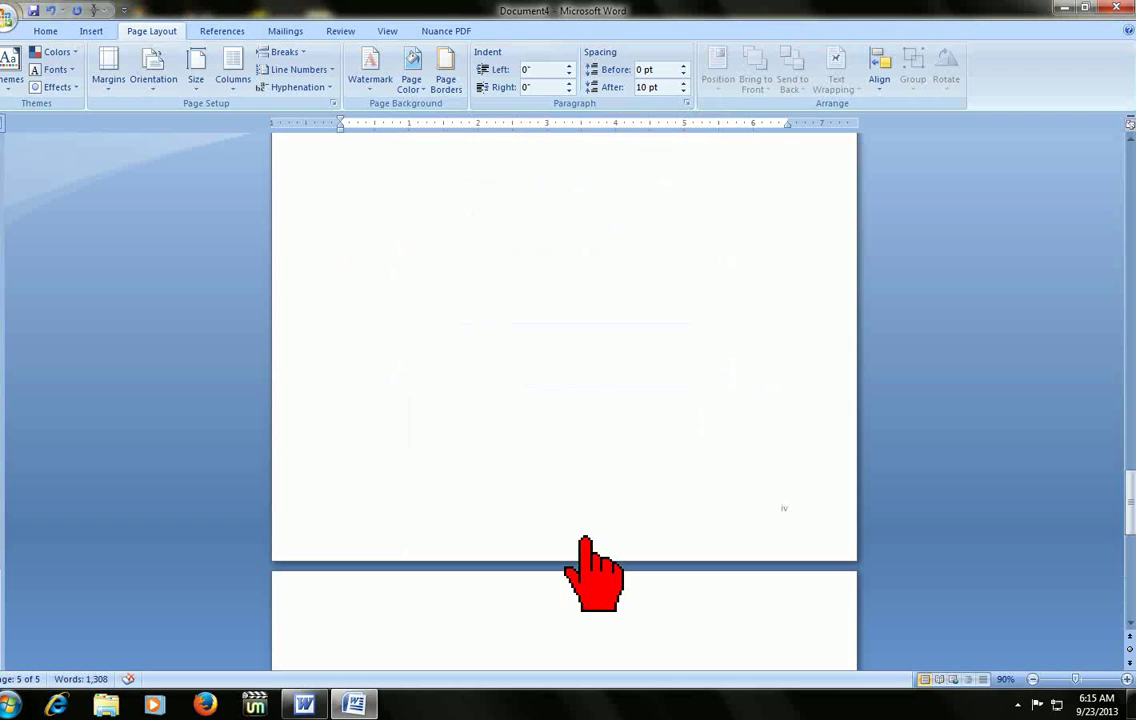
- Switch the new section's page numbers to Arabic 1, 2, 3, restarting at 1
key(alt+n)
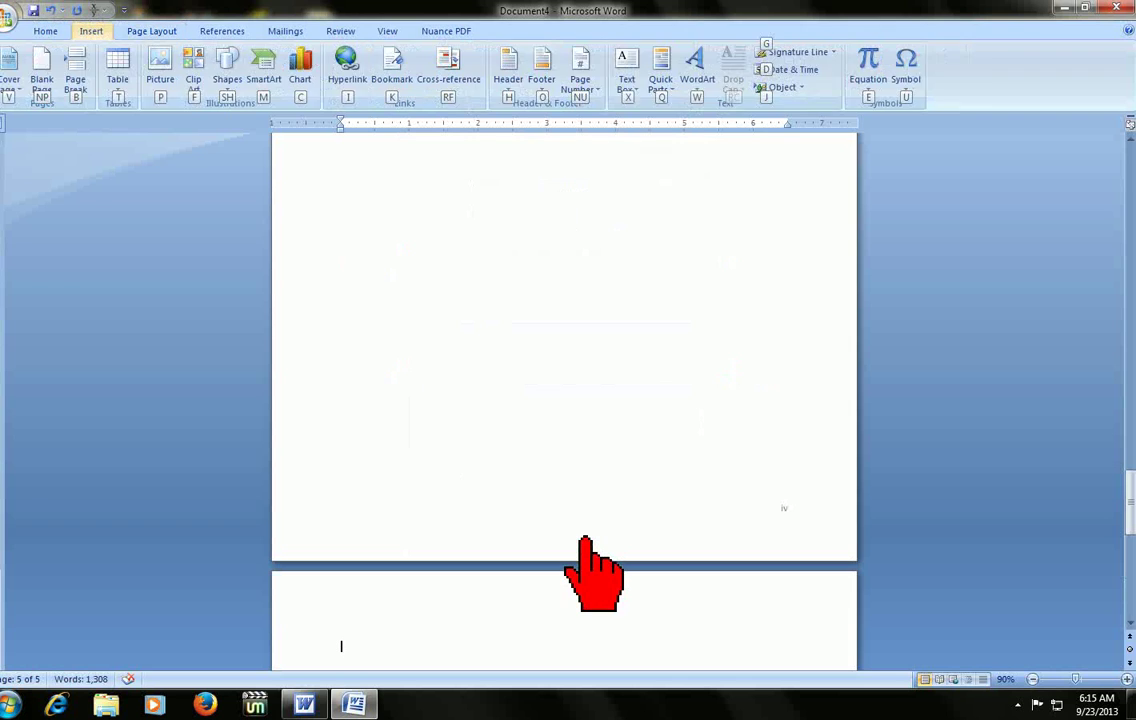
key(n)
key(u)
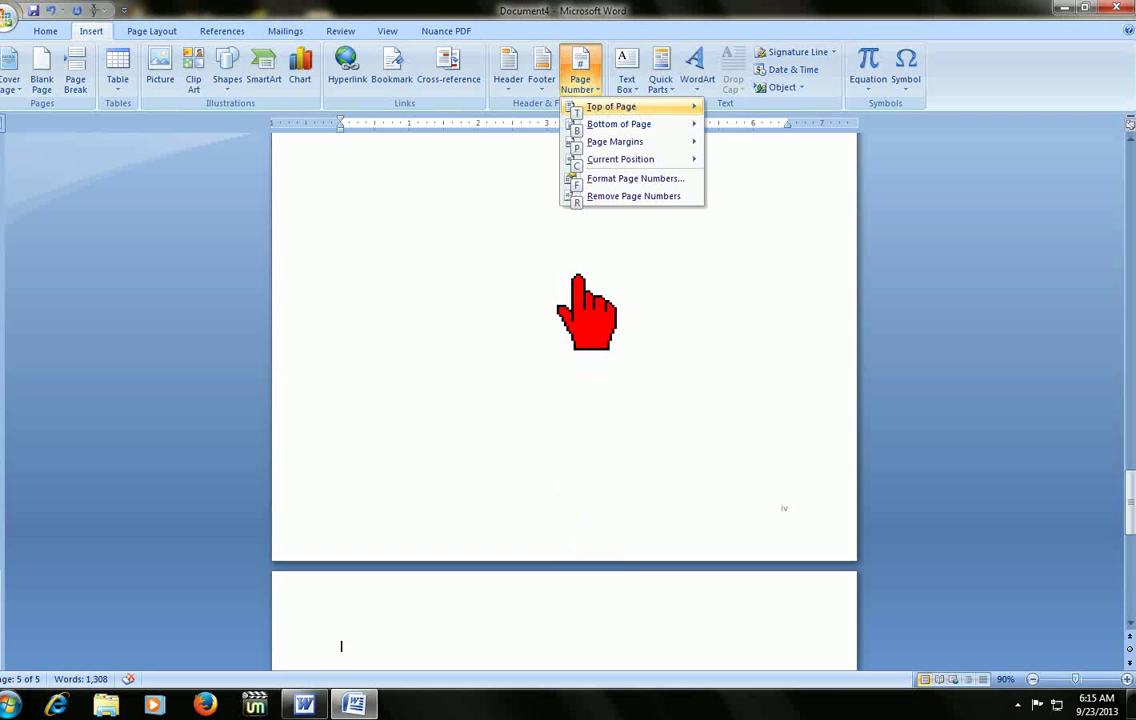
click(606, 180)
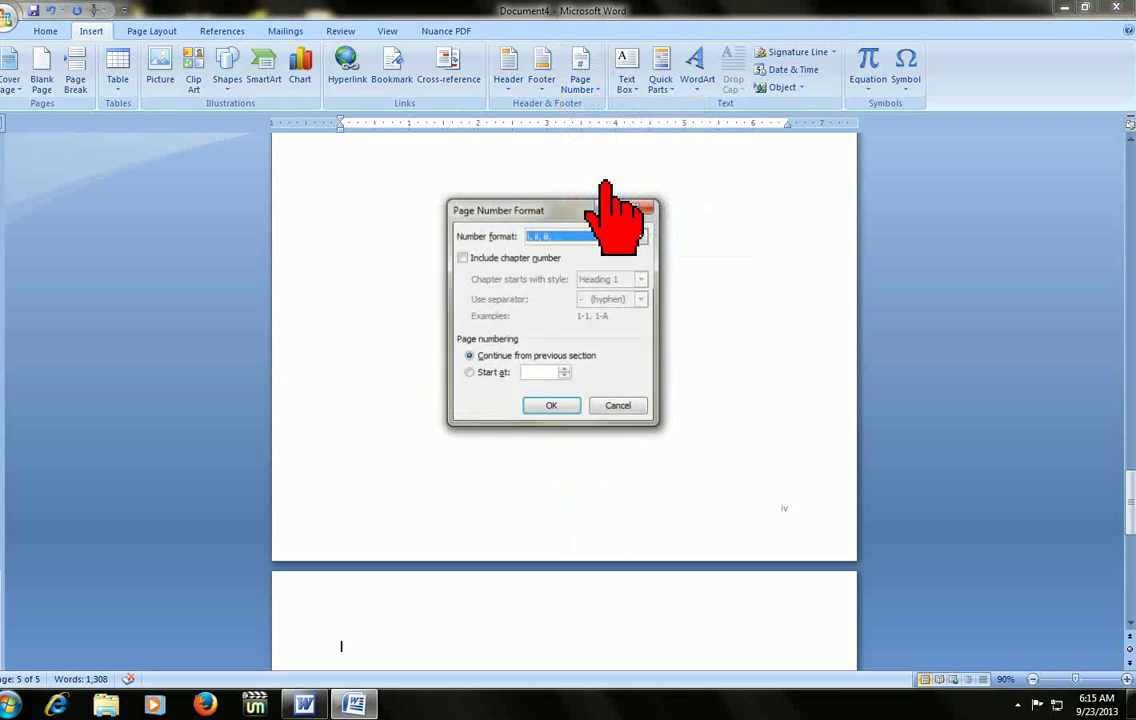
click(565, 237)
click(556, 250)
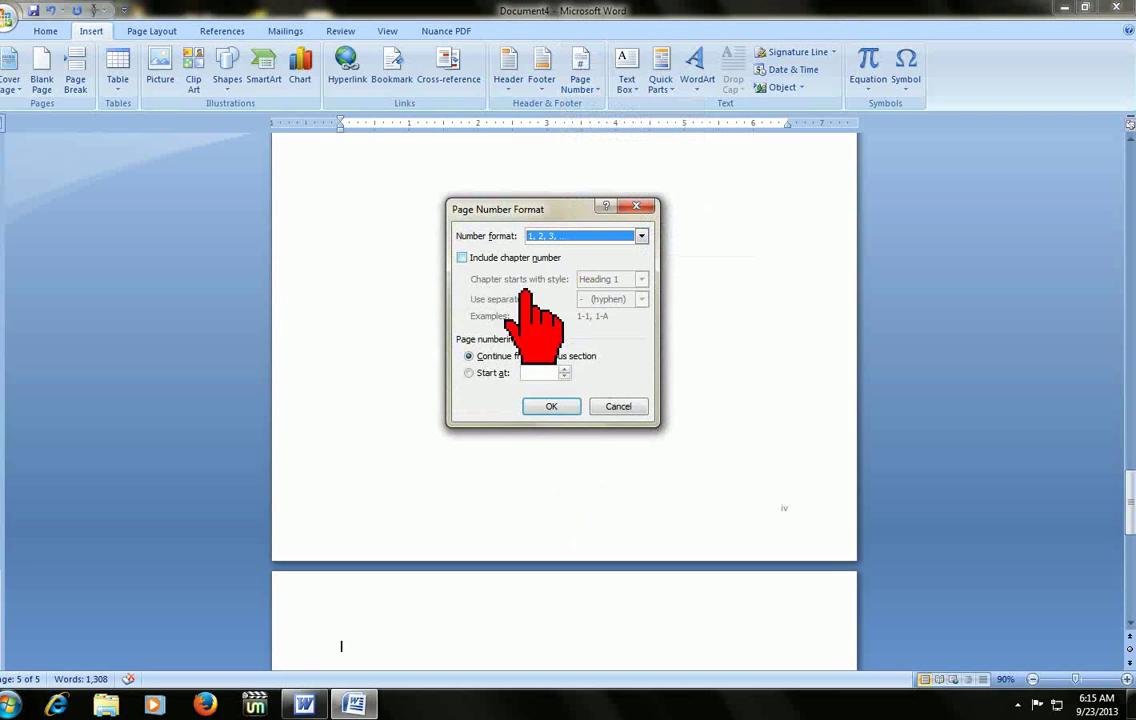
click(469, 373)
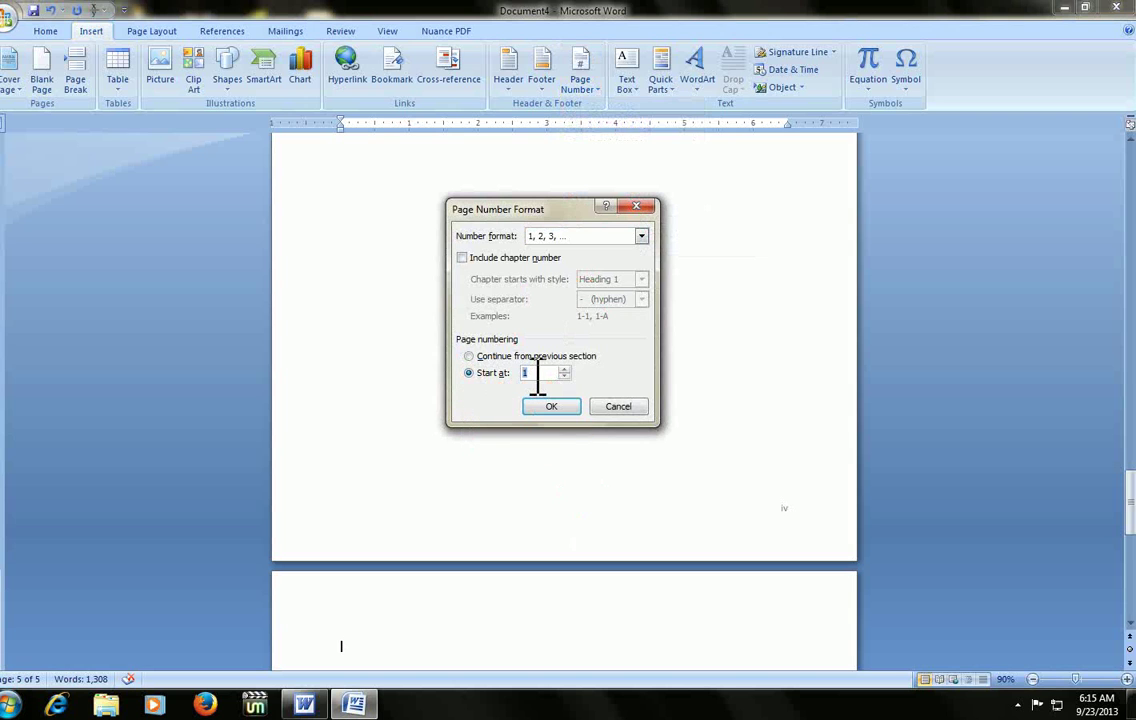
click(548, 406)
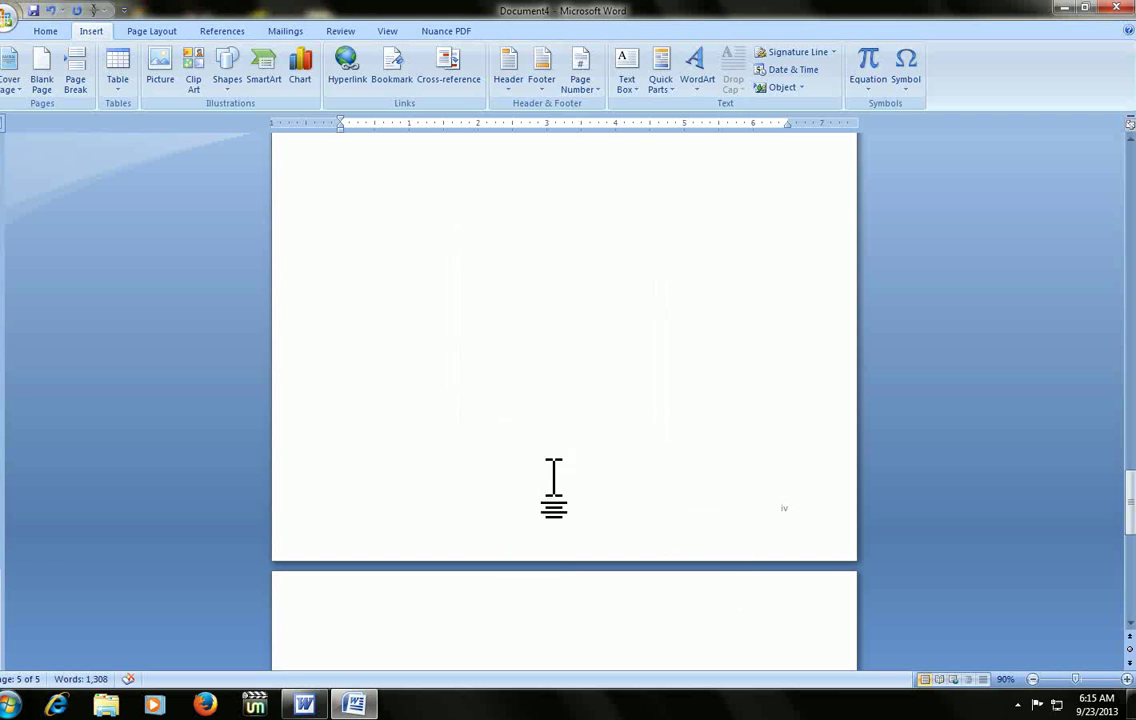
scroll(553, 477, down, 4)
scroll(553, 468, up, 5)
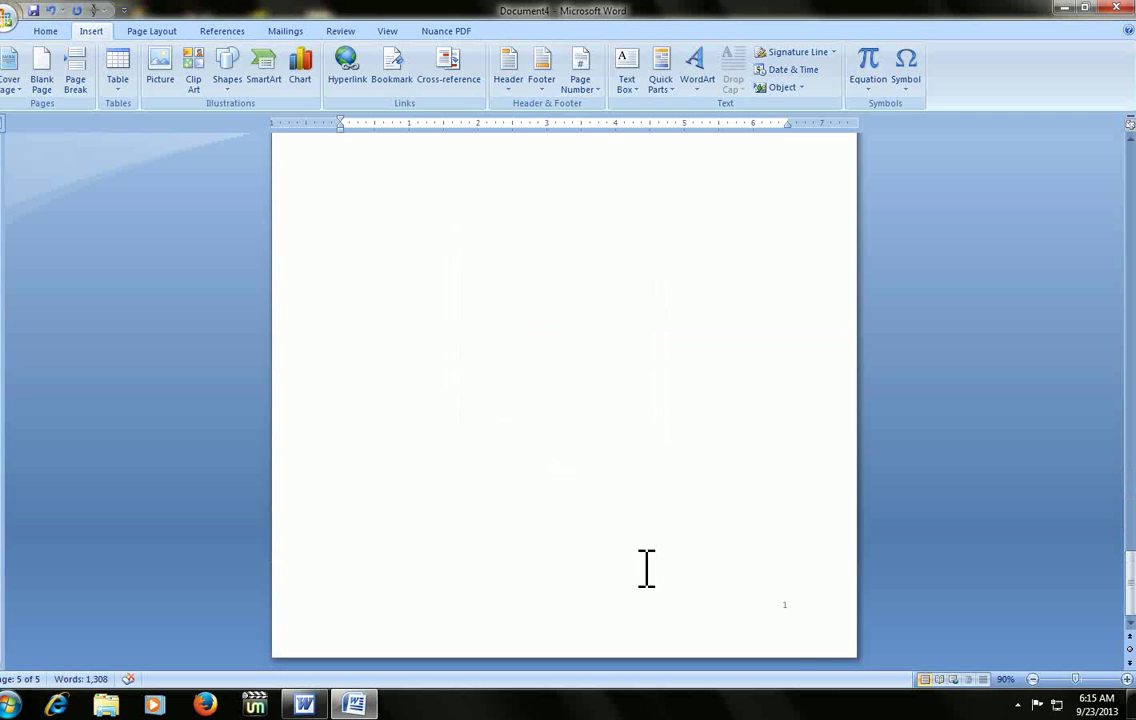
scroll(765, 550, down, 4)
click(783, 363)
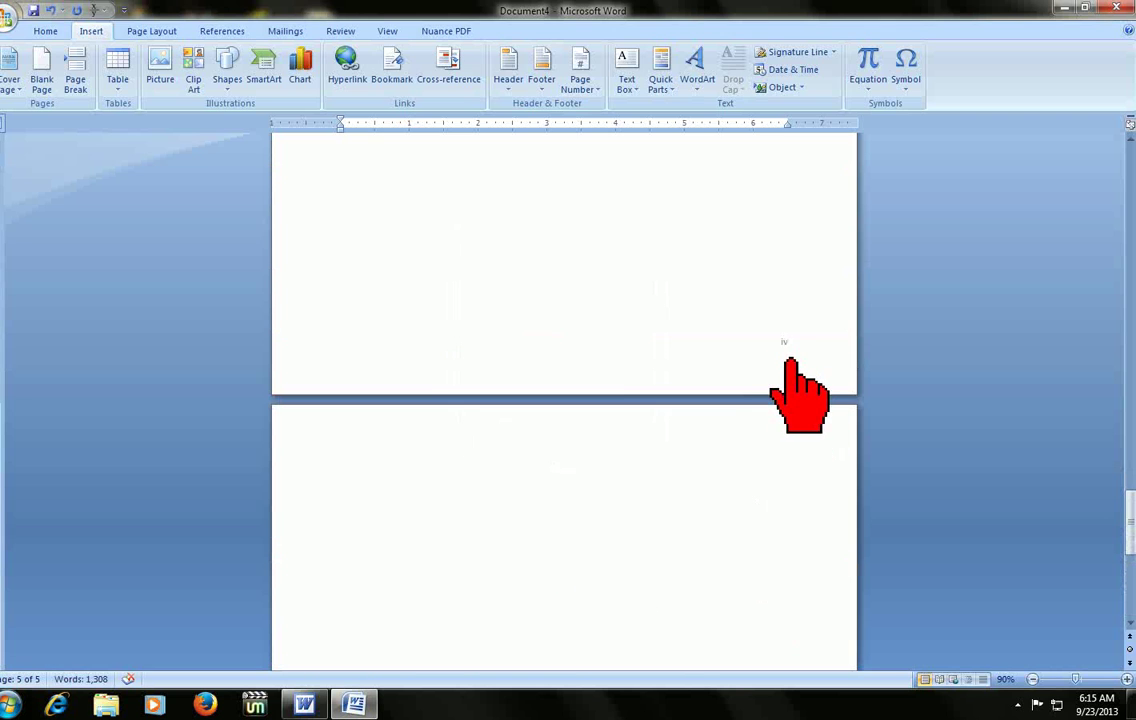
click(578, 494)
scroll(609, 563, up, 5)
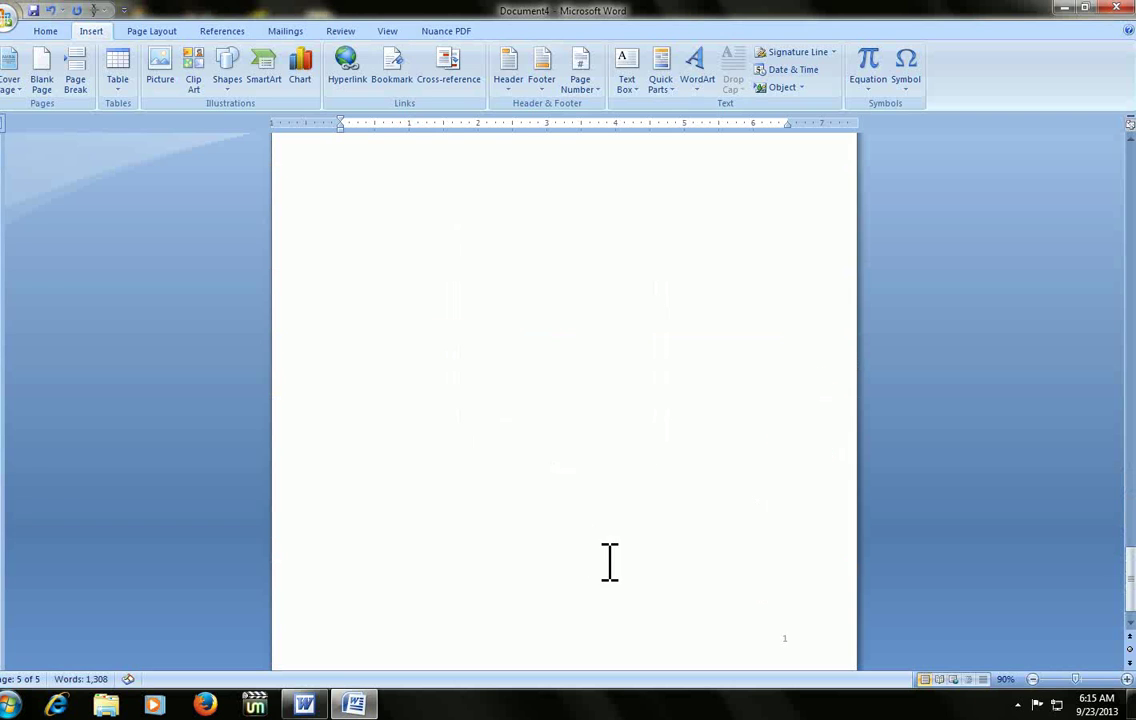
scroll(647, 545, down, 7)
scroll(700, 400, up, 1)
scroll(760, 318, down, 7)
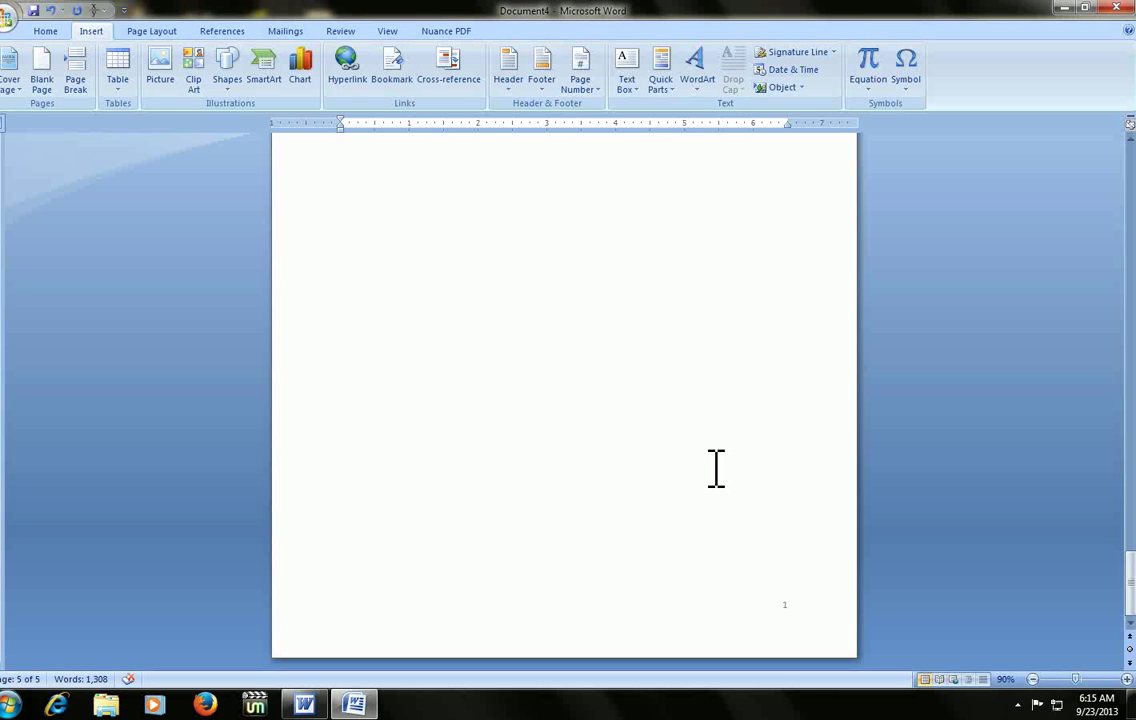
scroll(716, 468, down, 4)
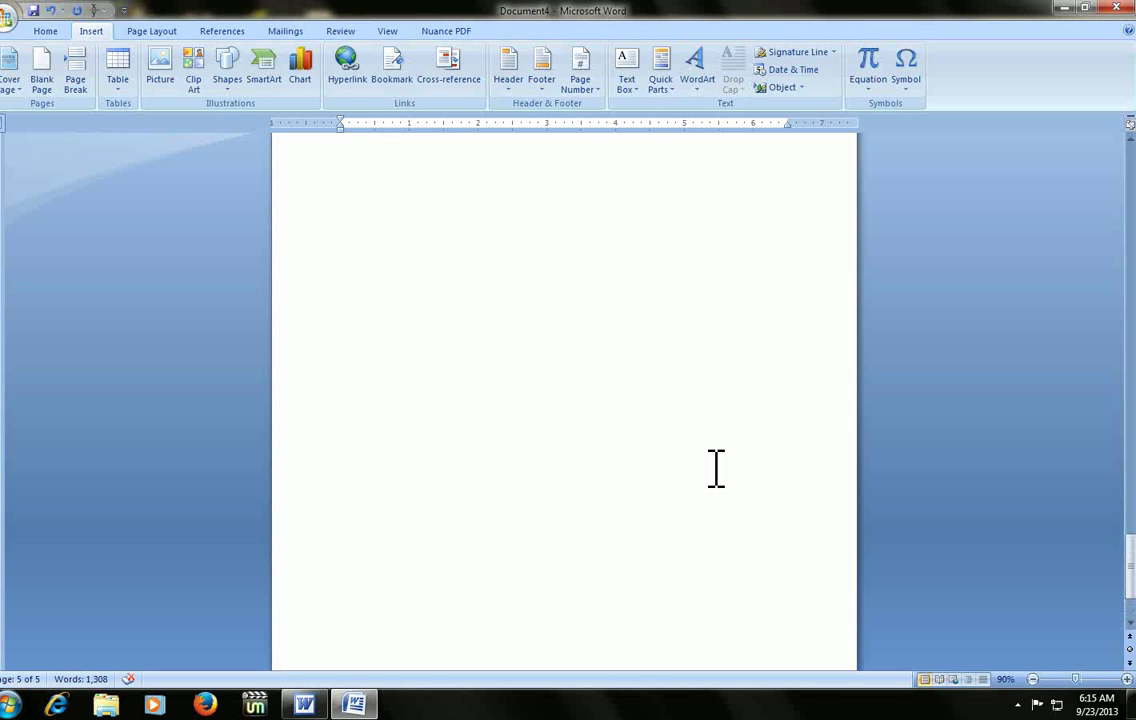
scroll(716, 468, down, 4)
- Paste the KSRB excavation paragraphs onto page 1 and add an empty line after them
key(ctrl+v)
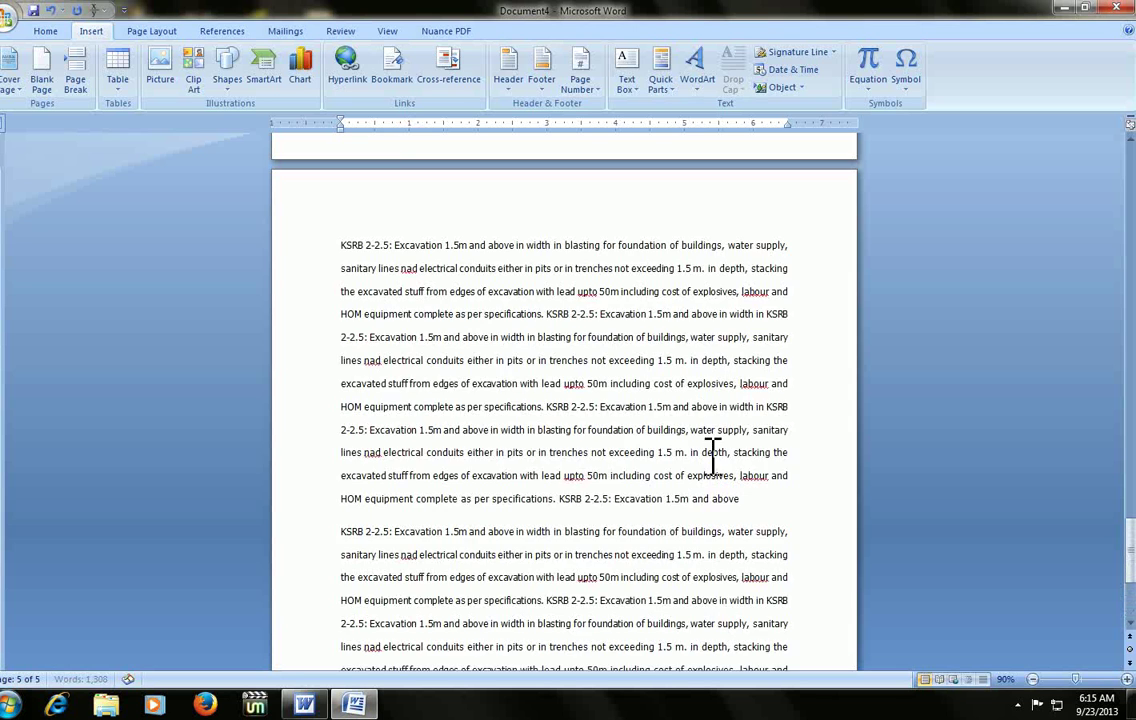
click(798, 428)
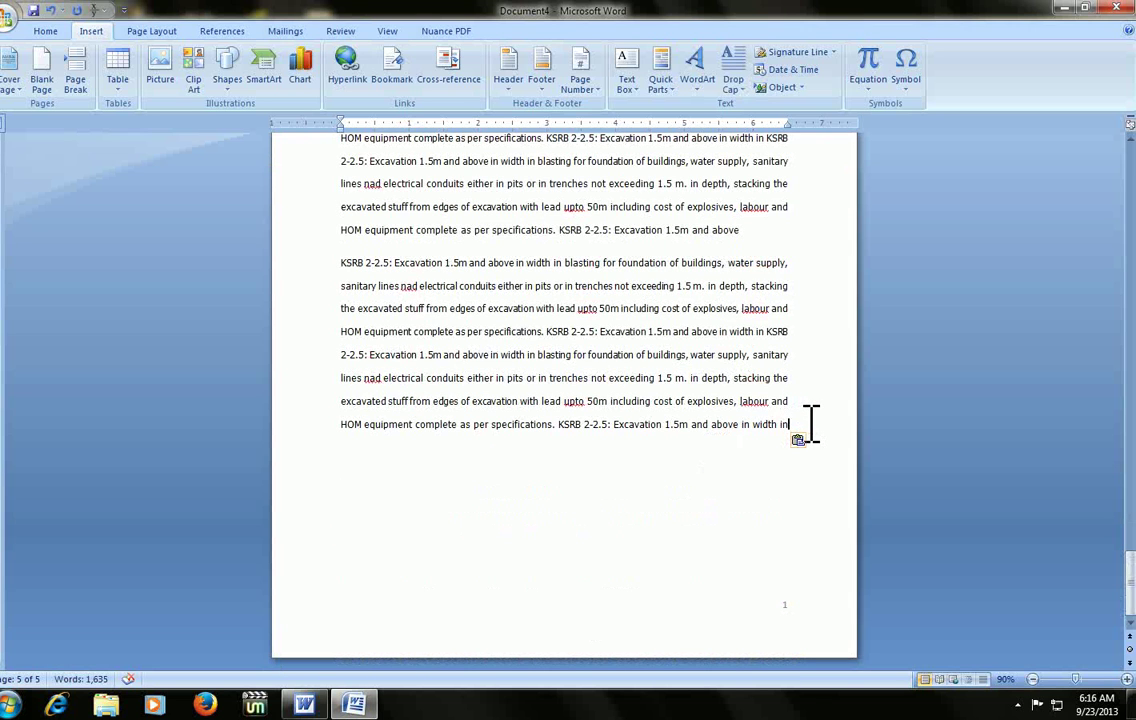
key(Return)
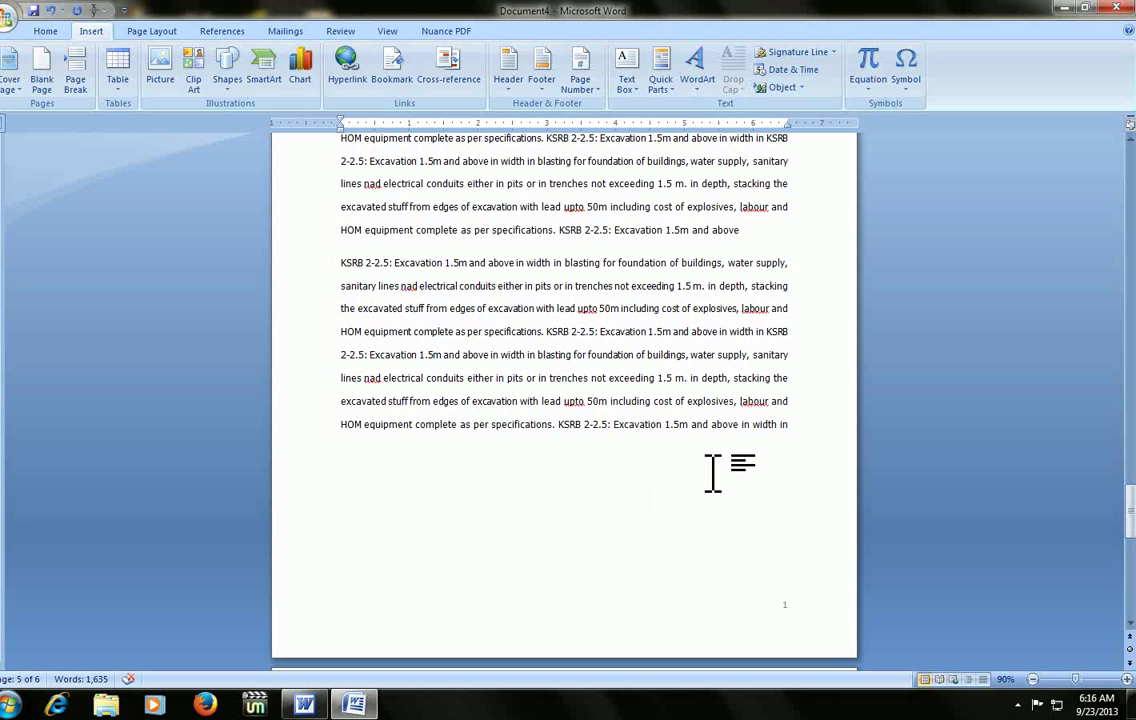
key(alt)
- Begin another section on a new page, applying Page Setup 'This point forward'
key(p)
key(s)
key(p)
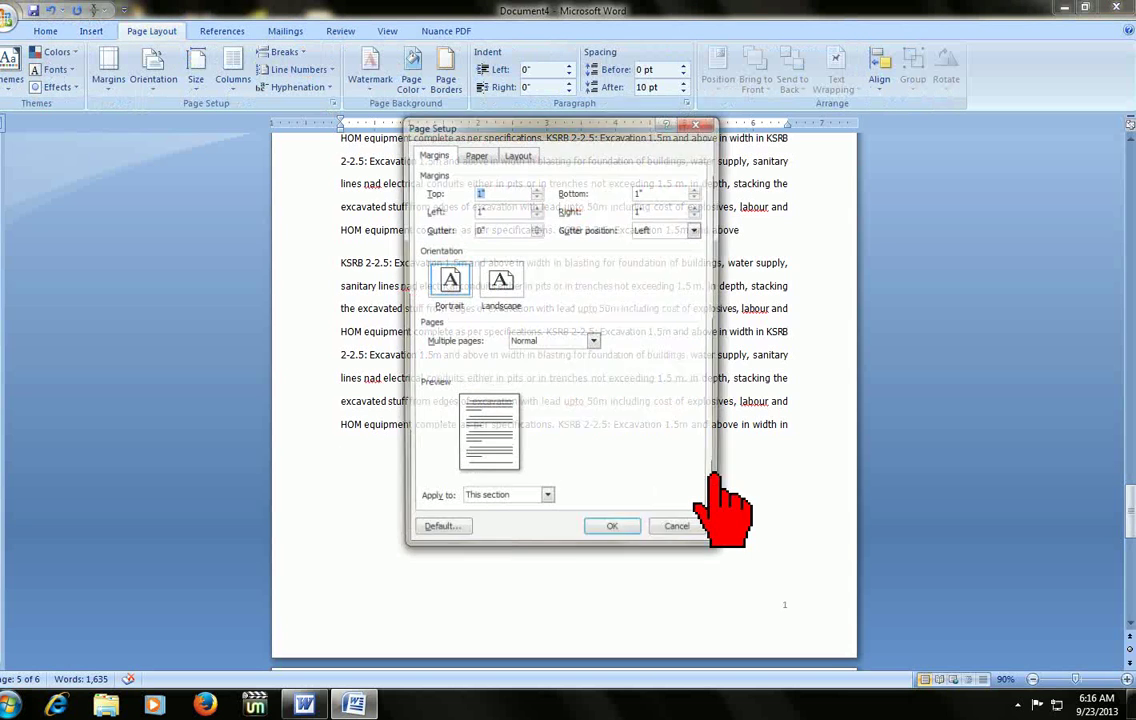
click(492, 502)
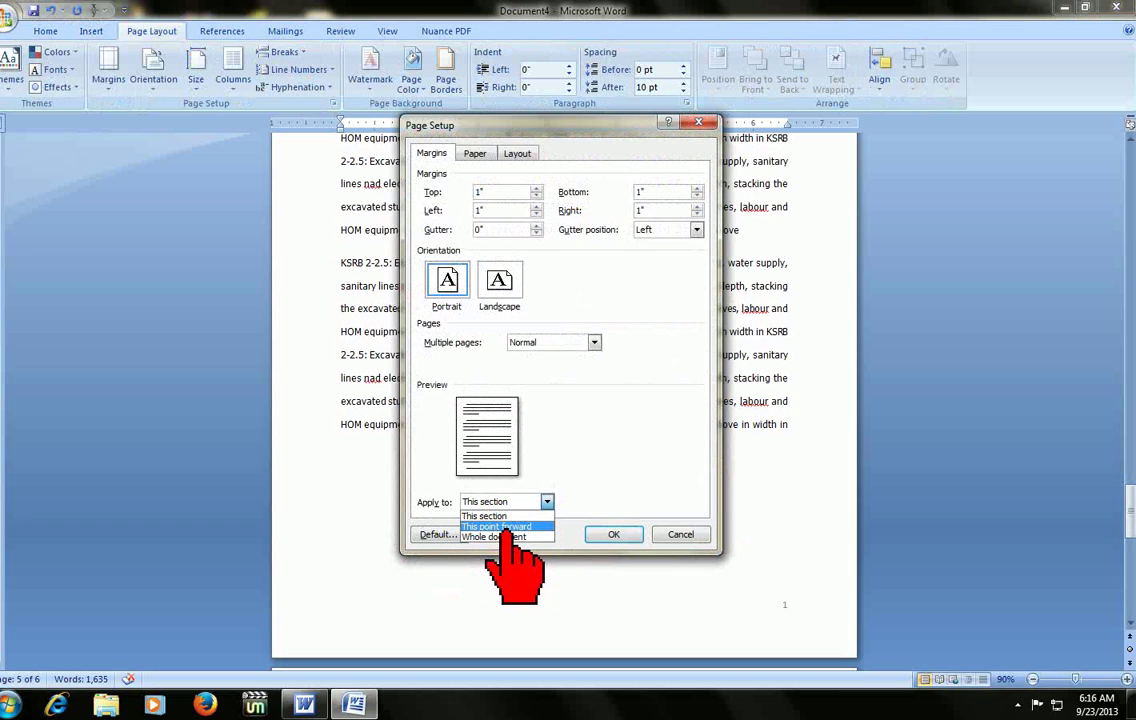
click(500, 527)
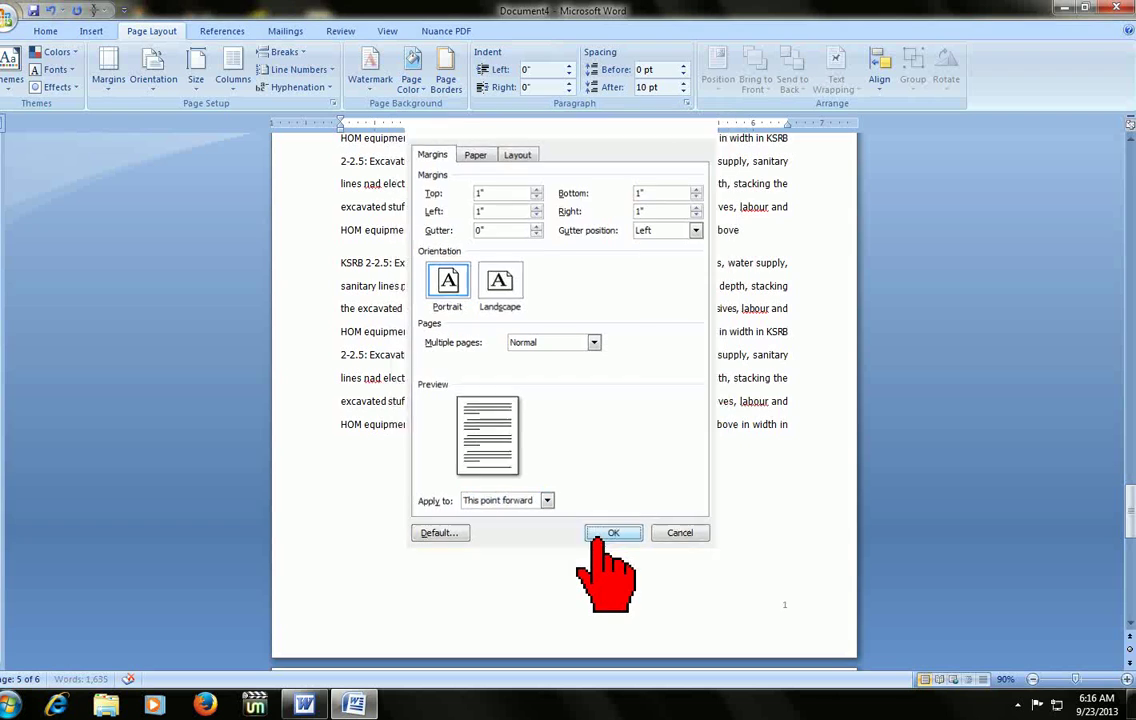
click(601, 536)
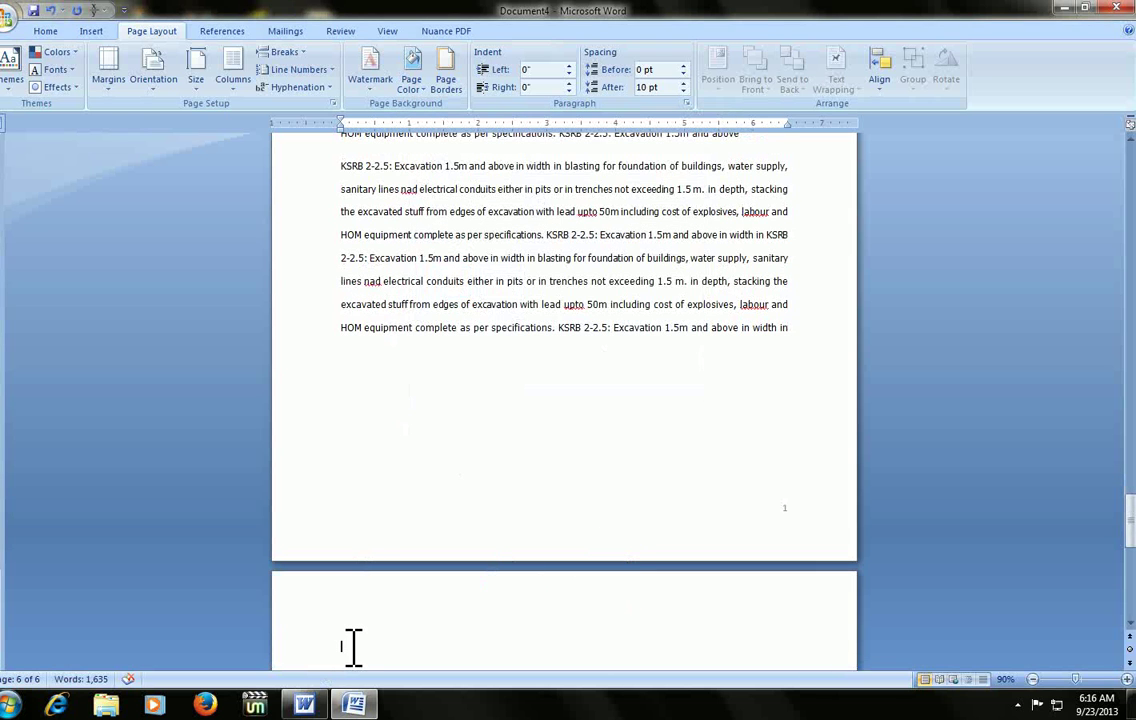
- Make the sixth-page section's page numbering start at 81
key(alt)
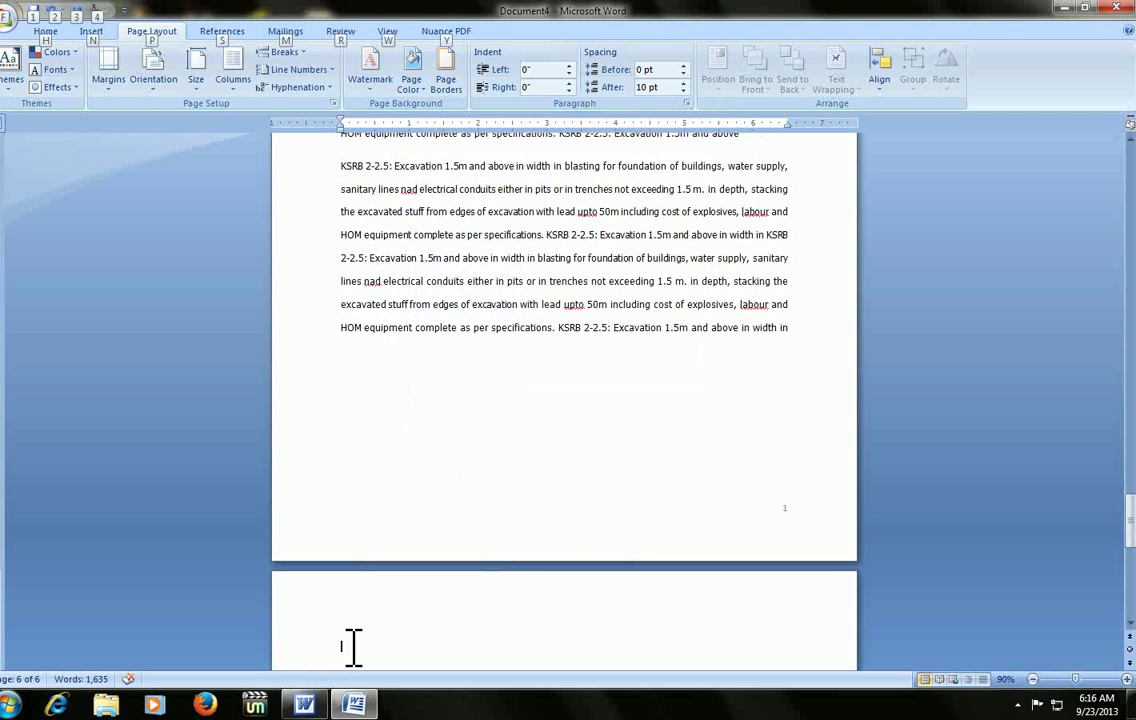
key(n)
key(n)
key(u)
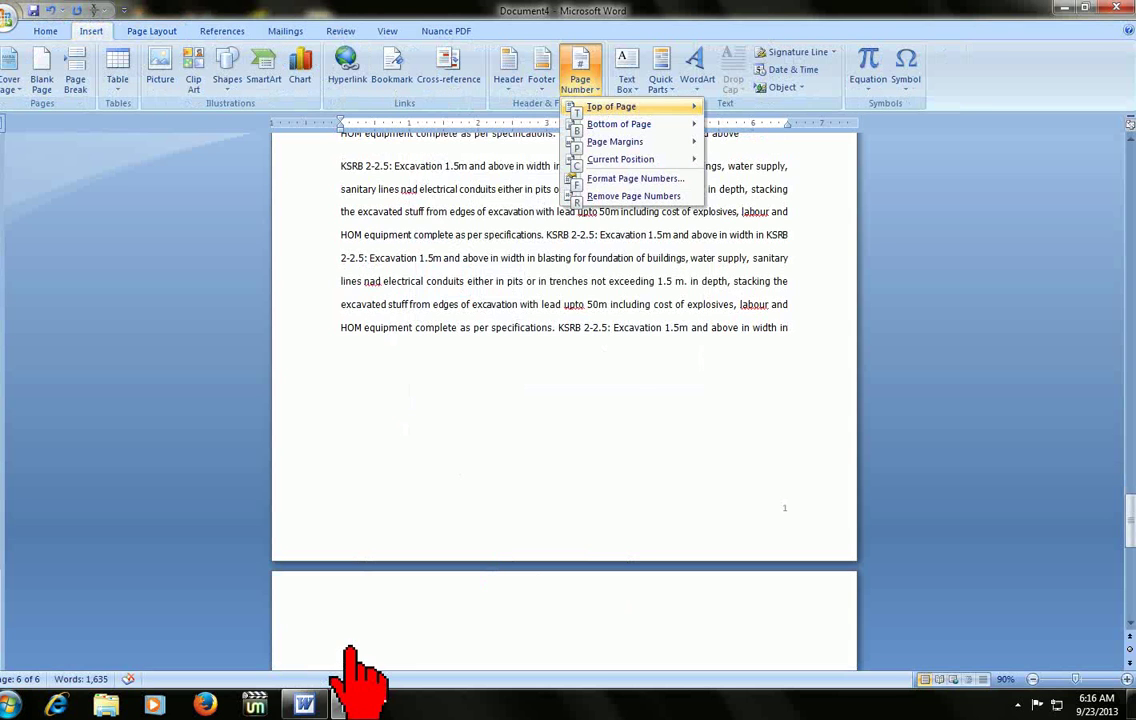
click(612, 180)
click(478, 373)
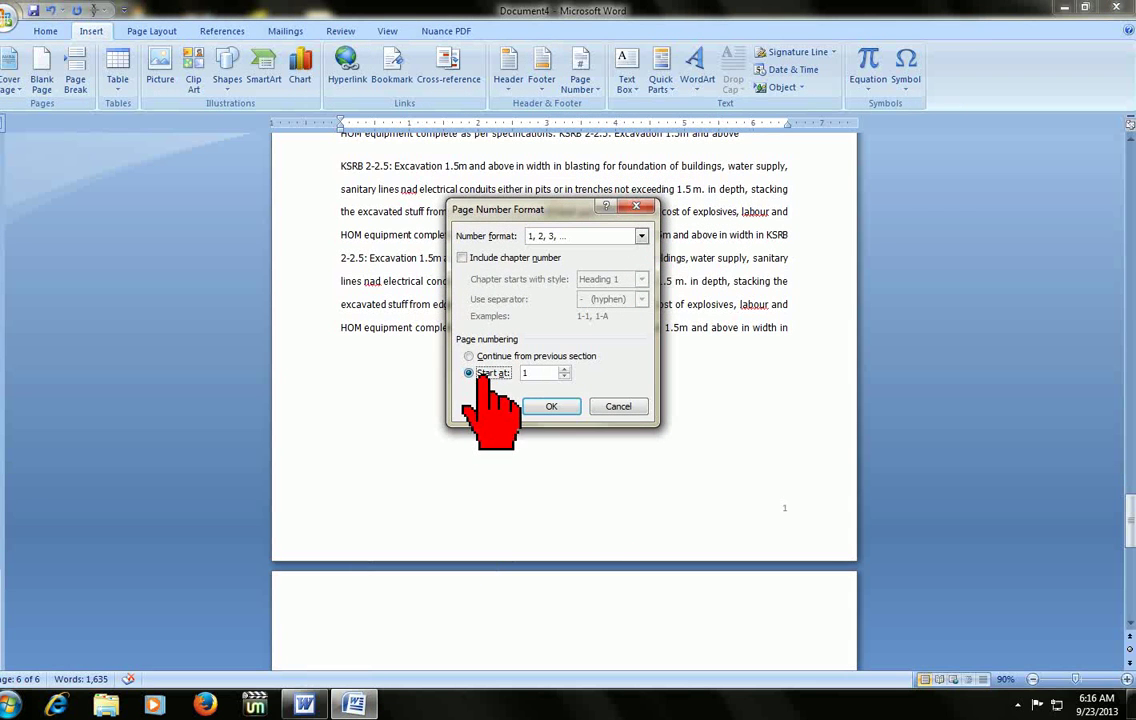
click(540, 373)
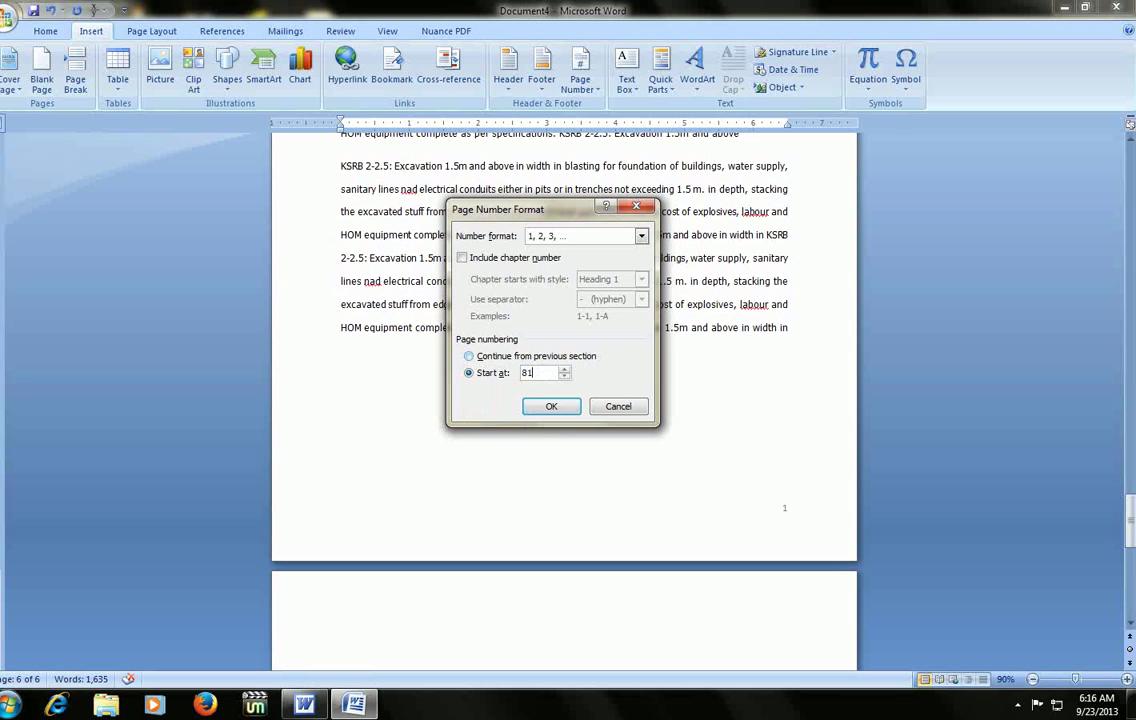
click(551, 406)
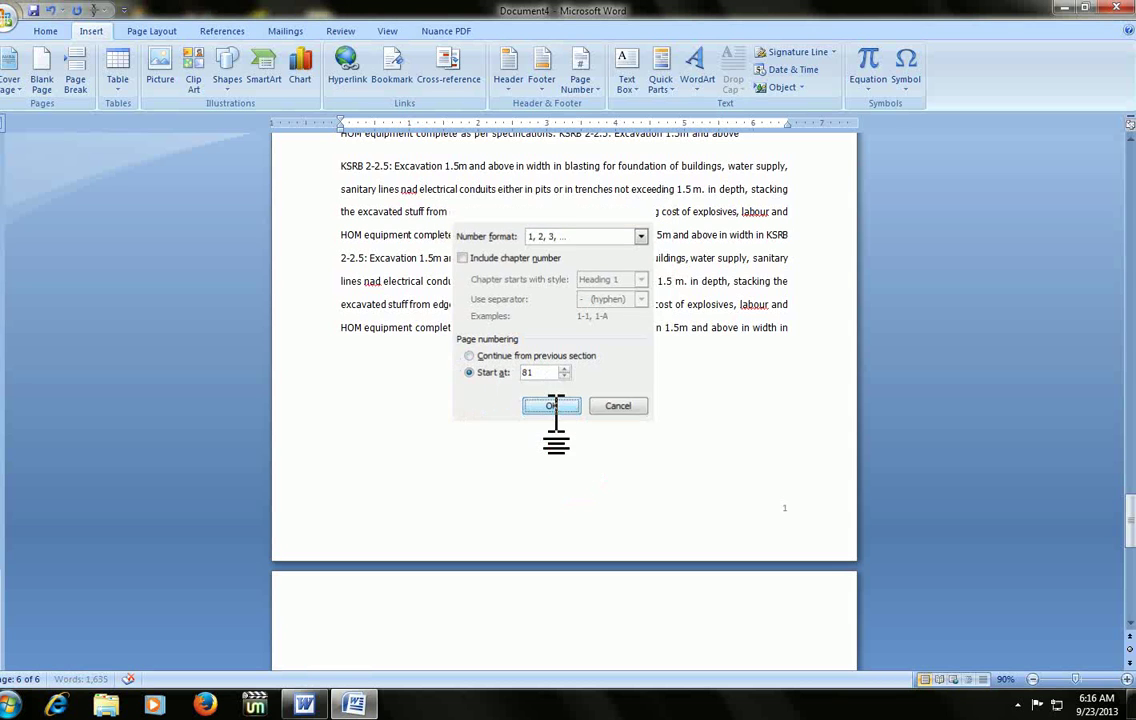
- Check the footers iv, 1 and 81, then switch to the Word 2003 document window
scroll(427, 437, down, 3)
ctrl+scroll(415, 447, down, 4)
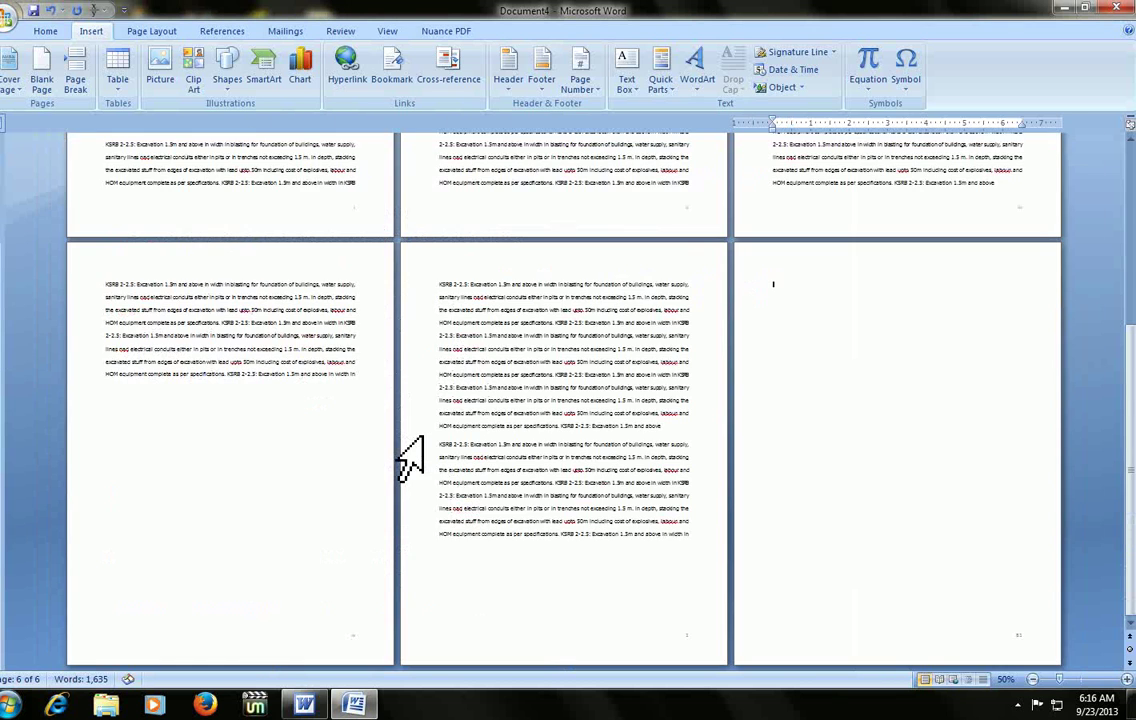
ctrl+scroll(700, 505, up, 3)
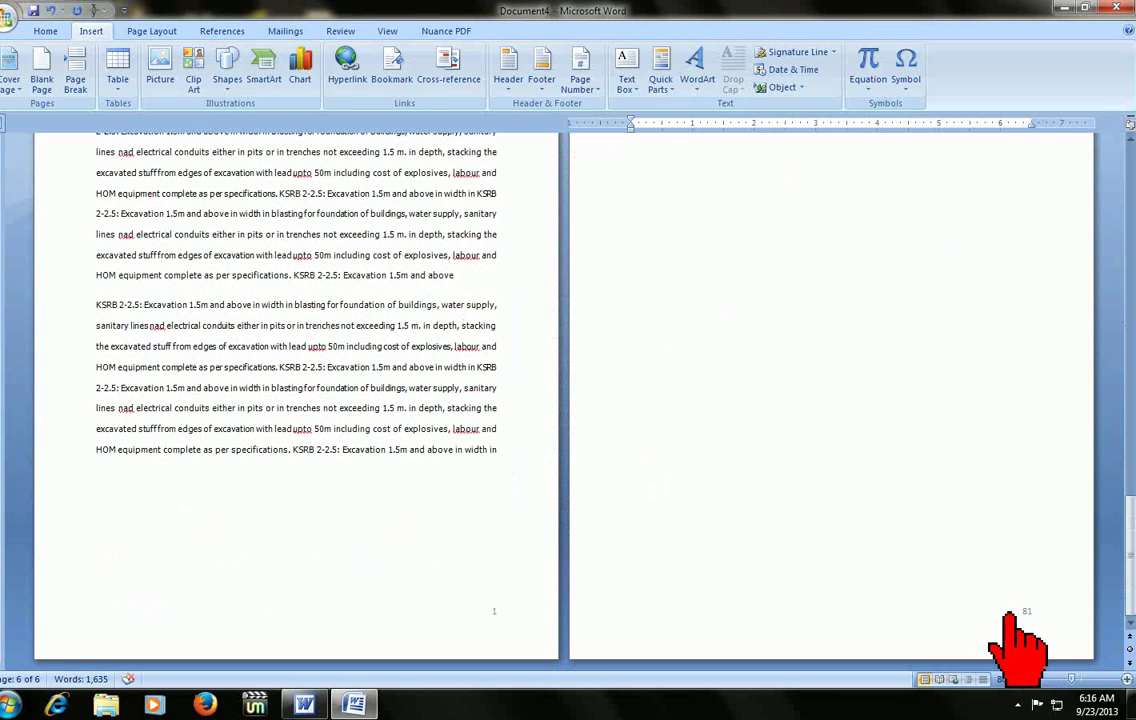
ctrl+scroll(1019, 639, up, 1)
scroll(870, 585, down, 8)
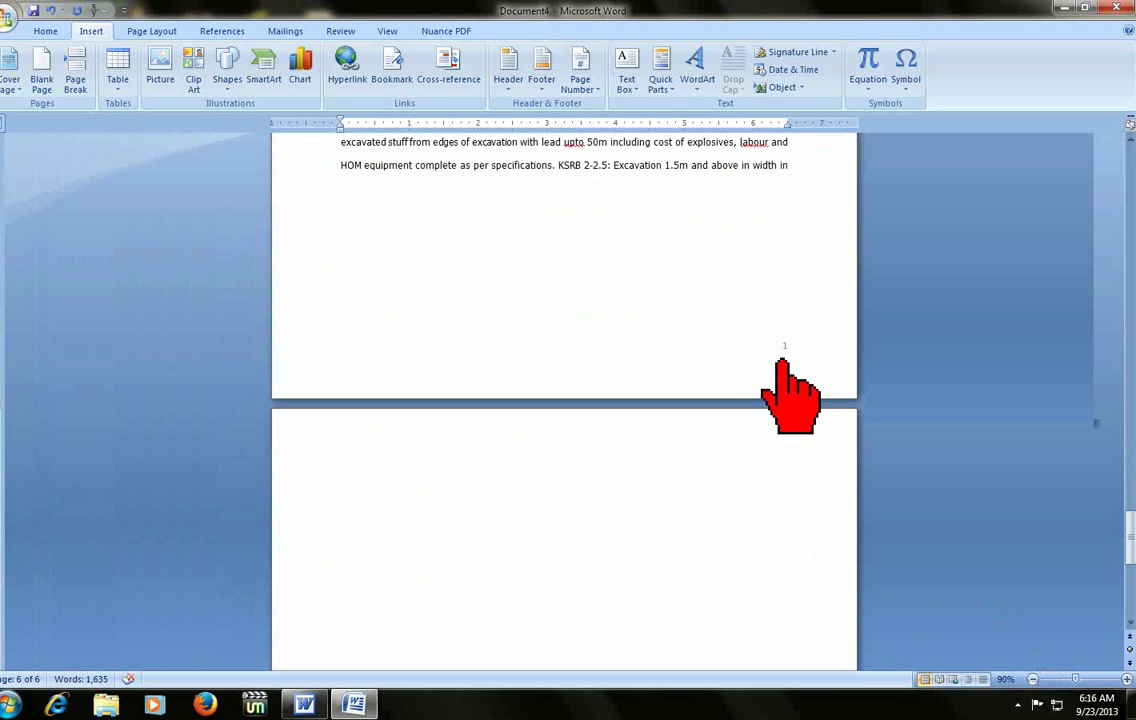
scroll(741, 345, down, 5)
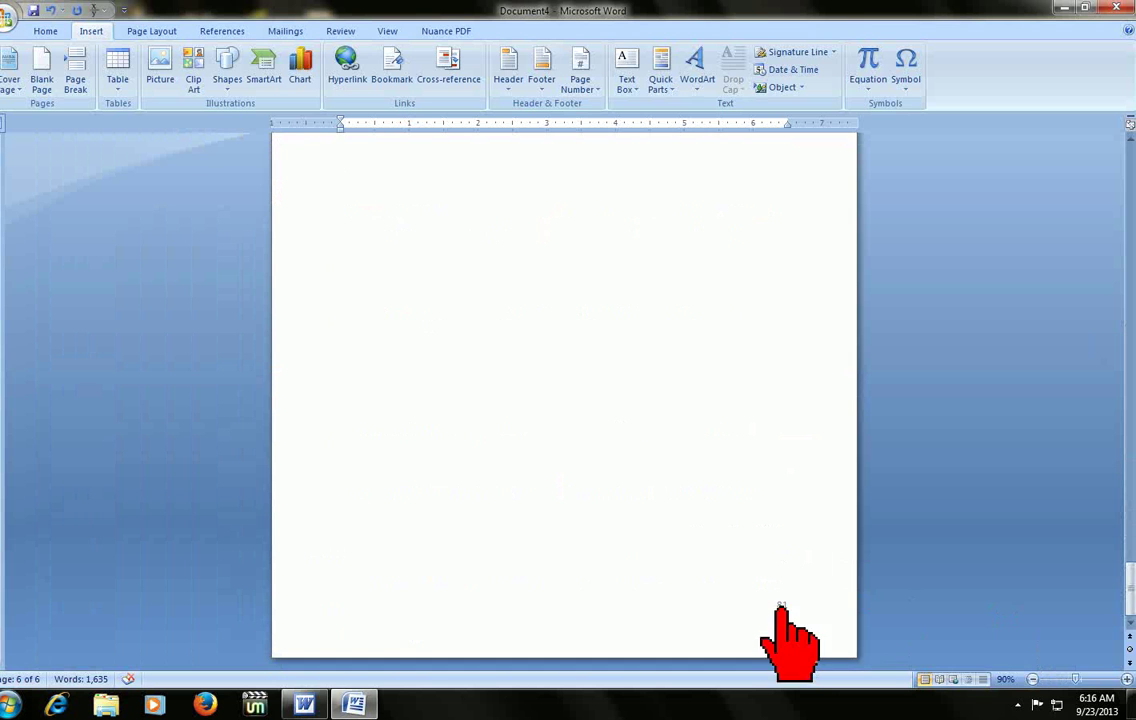
scroll(778, 621, up, 5)
scroll(773, 600, up, 5)
scroll(773, 592, up, 4)
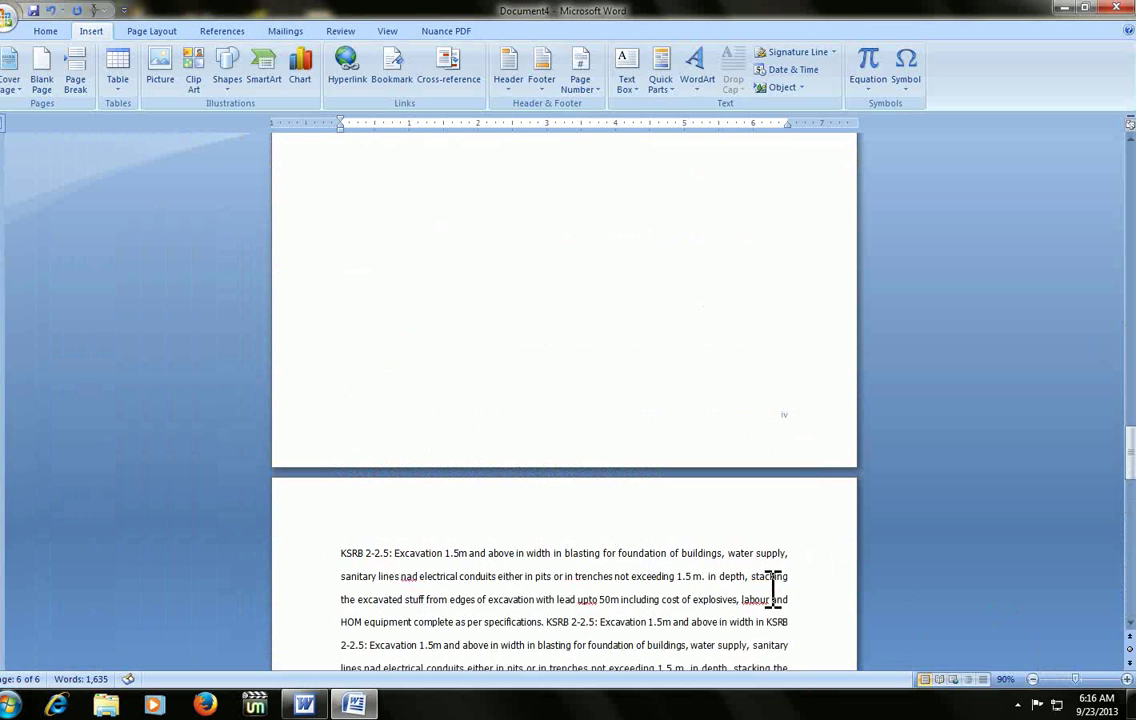
scroll(740, 434, up, 2)
scroll(682, 393, up, 1)
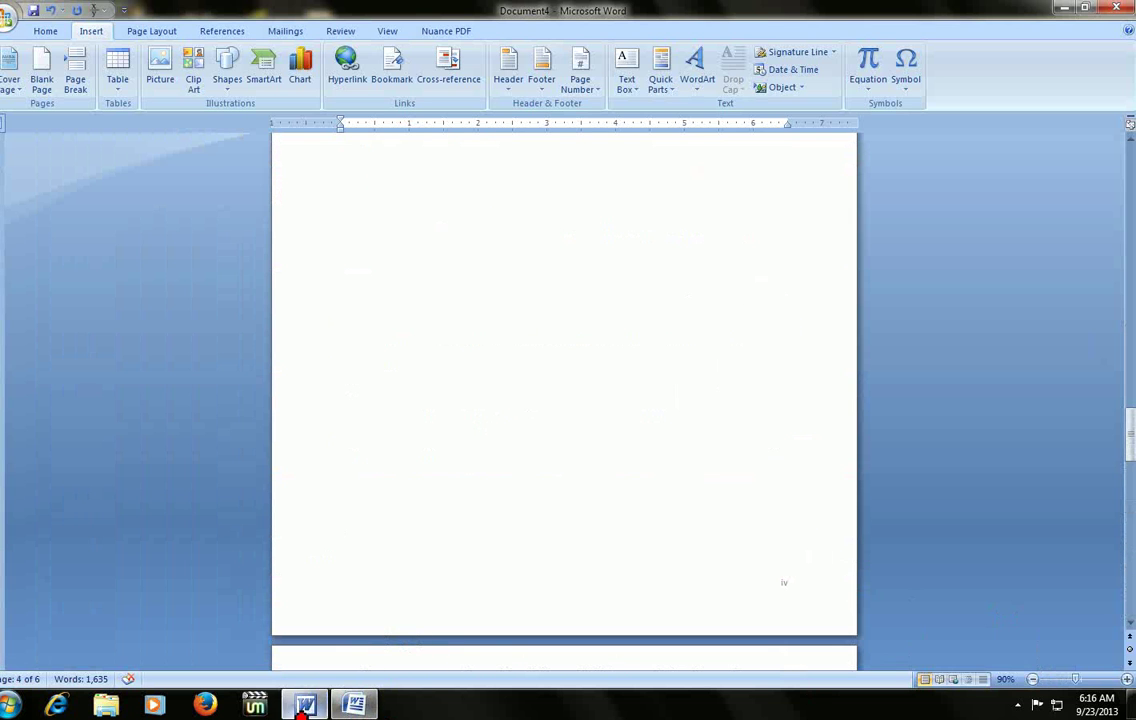
click(305, 706)
- Paste the excavation paragraphs into Document3 and view Page Setup's 'Apply to' choices, then cancel
key(ctrl+v)
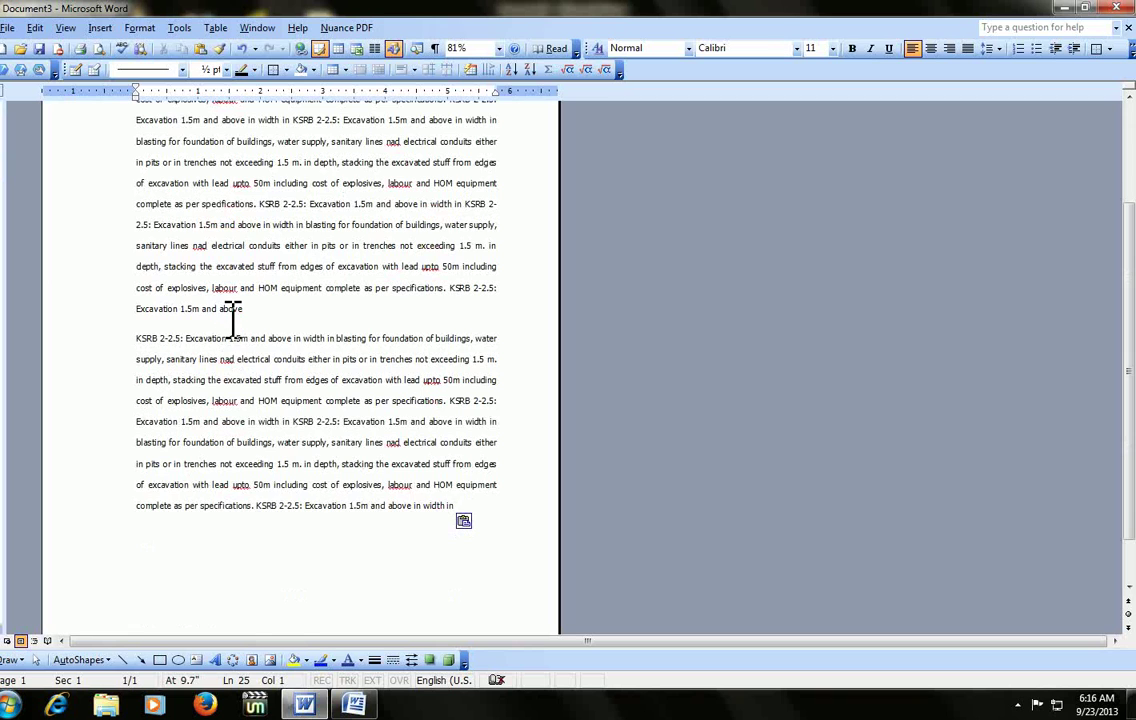
scroll(232, 330, up, 2)
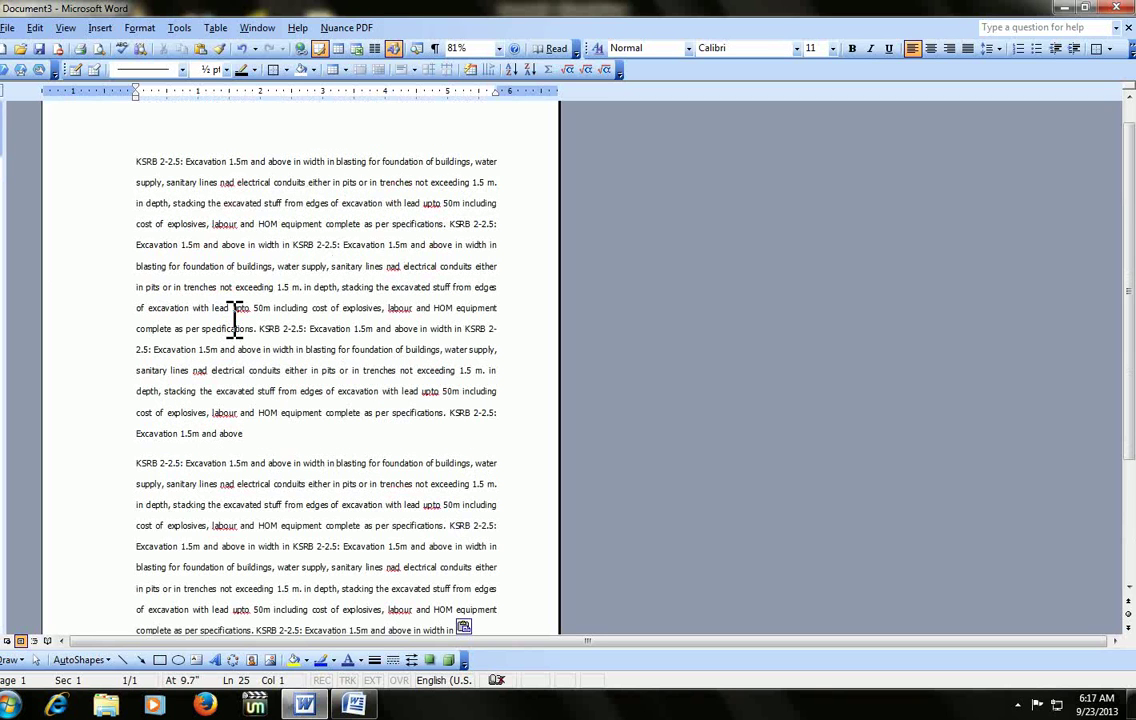
key(alt+f)
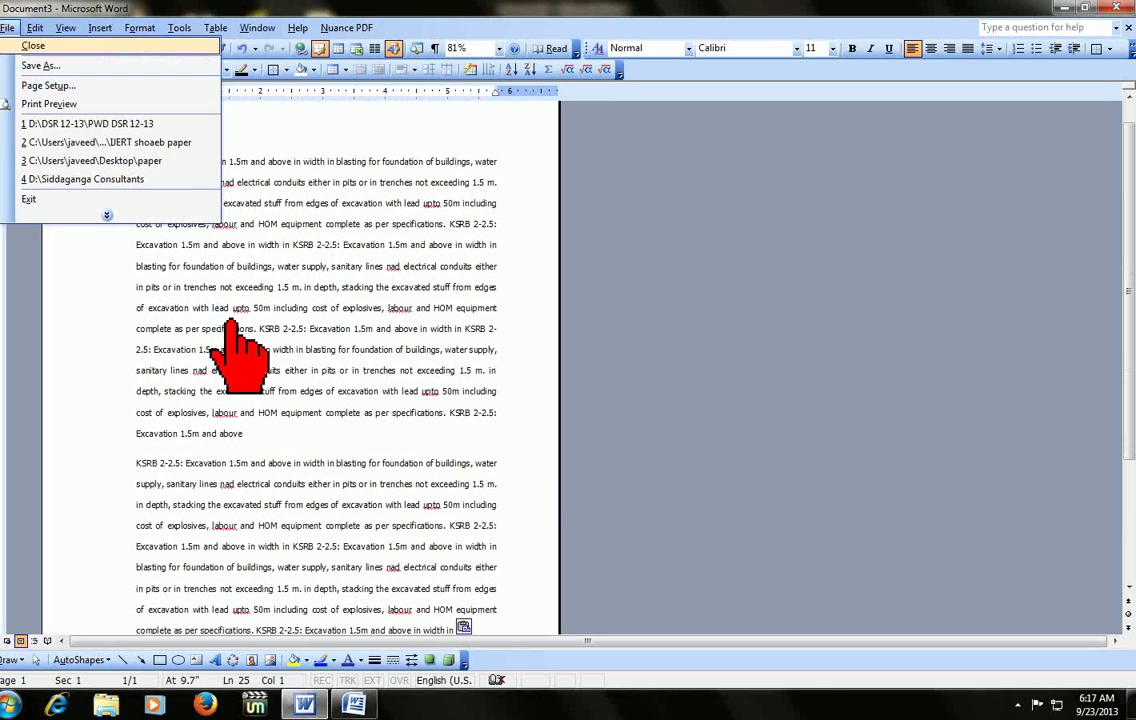
key(u)
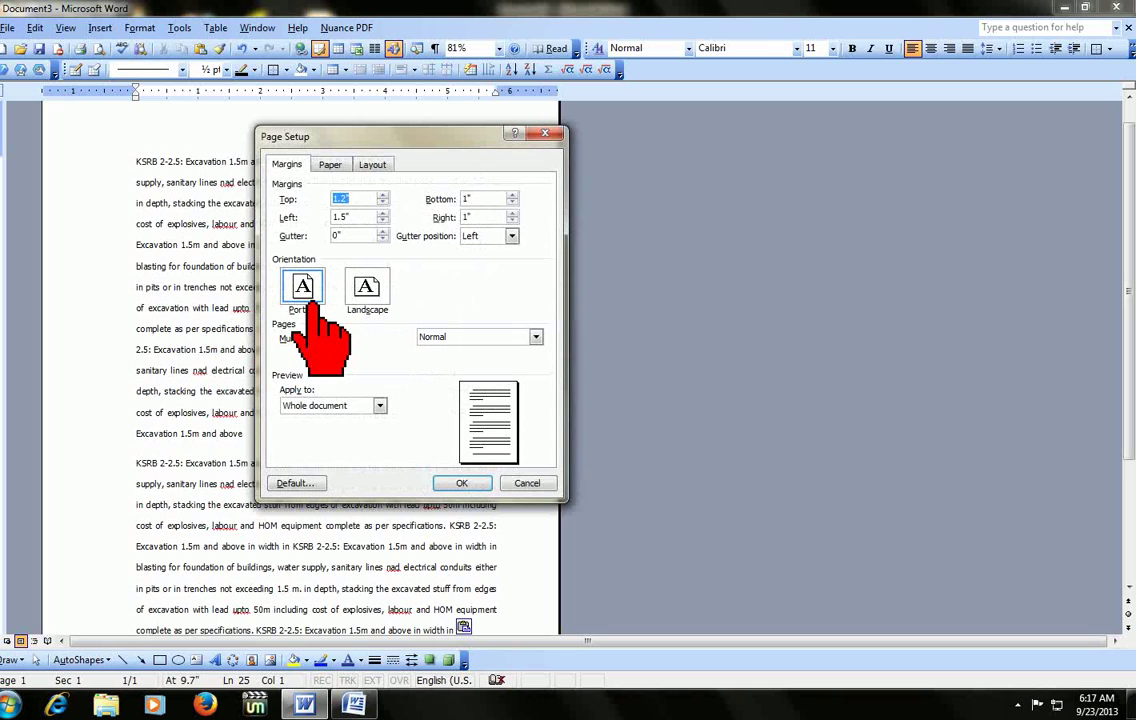
click(380, 405)
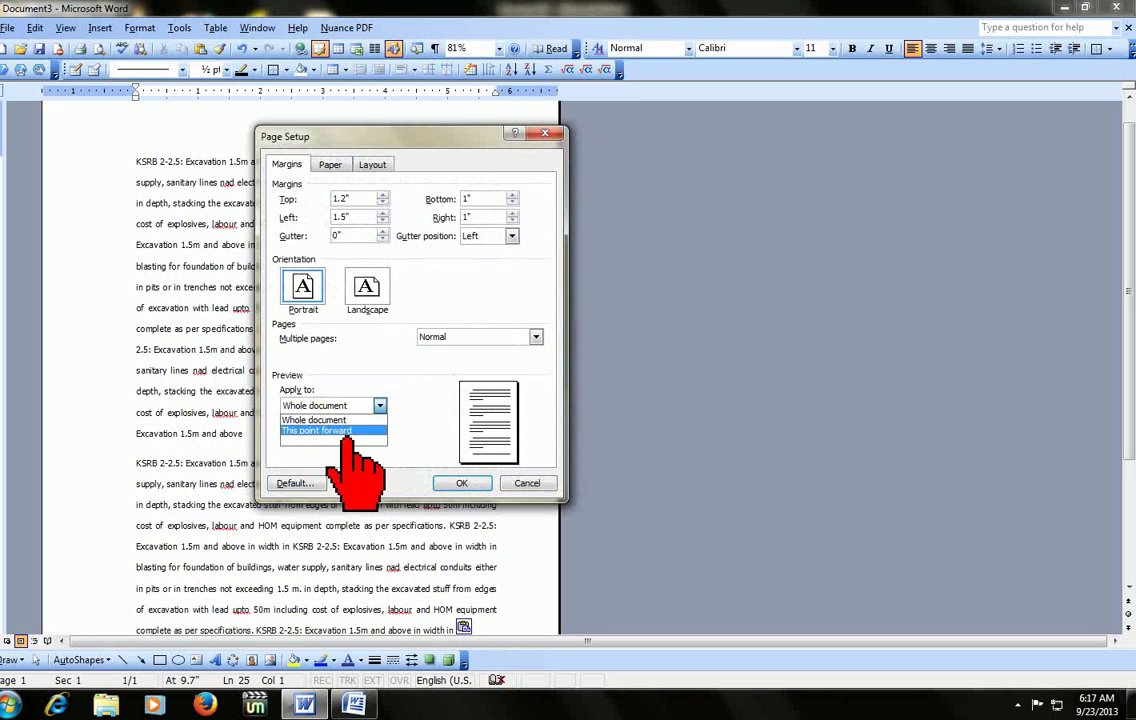
click(527, 483)
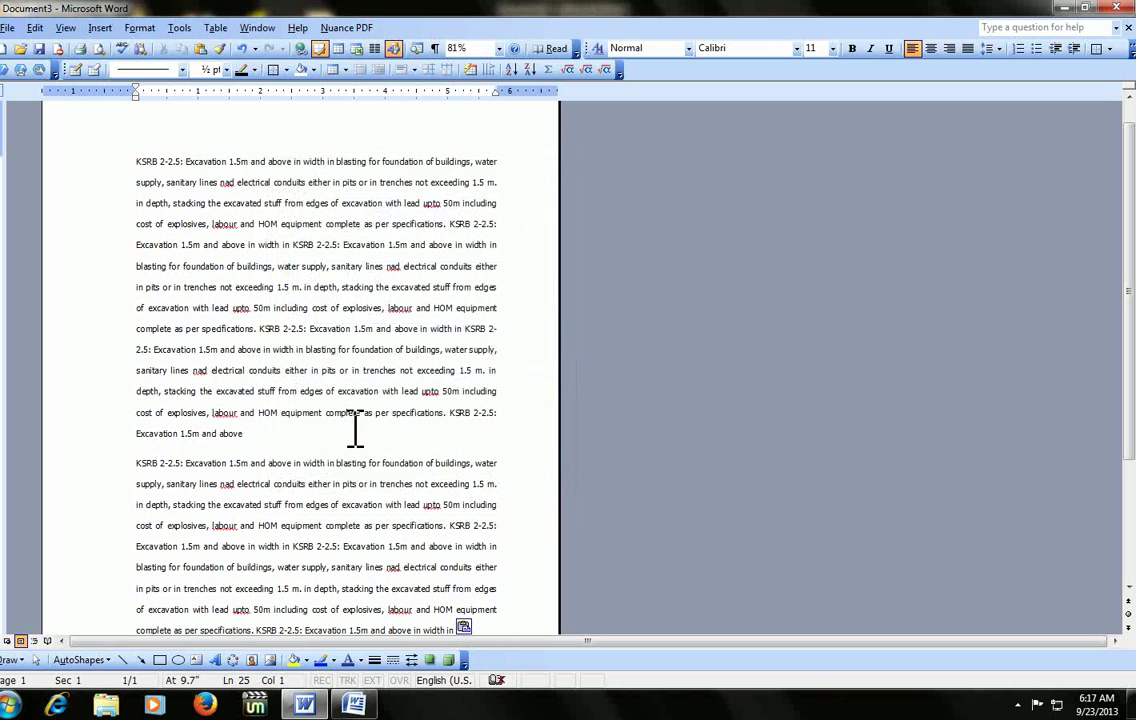